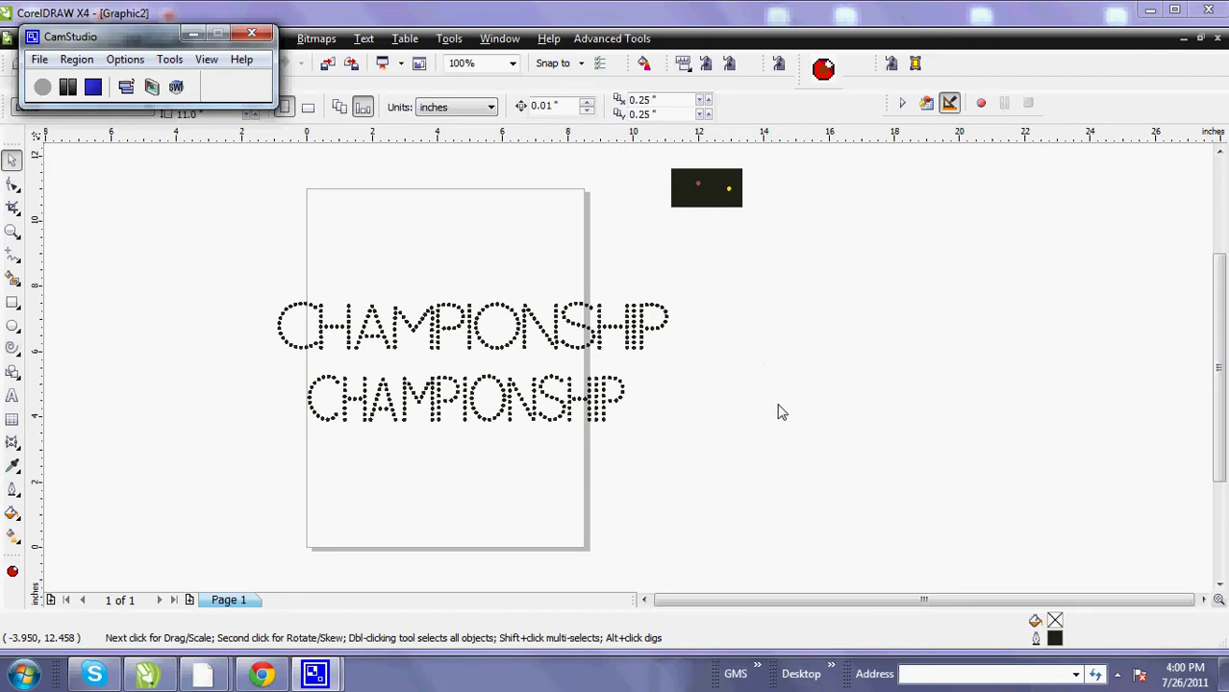
Step: Move both CHAMPIONSHIP texts up the page, the wider one near the page's upper edge and the thin one beneath it
click(459, 315)
click(459, 315)
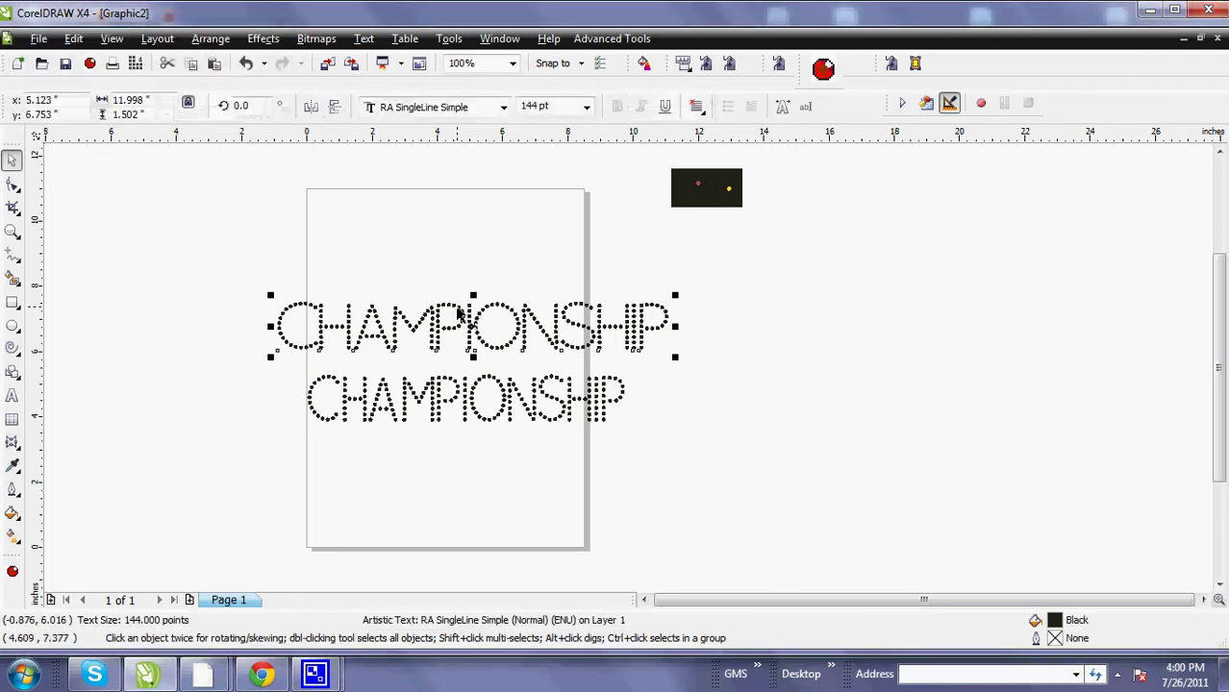
click(199, 277)
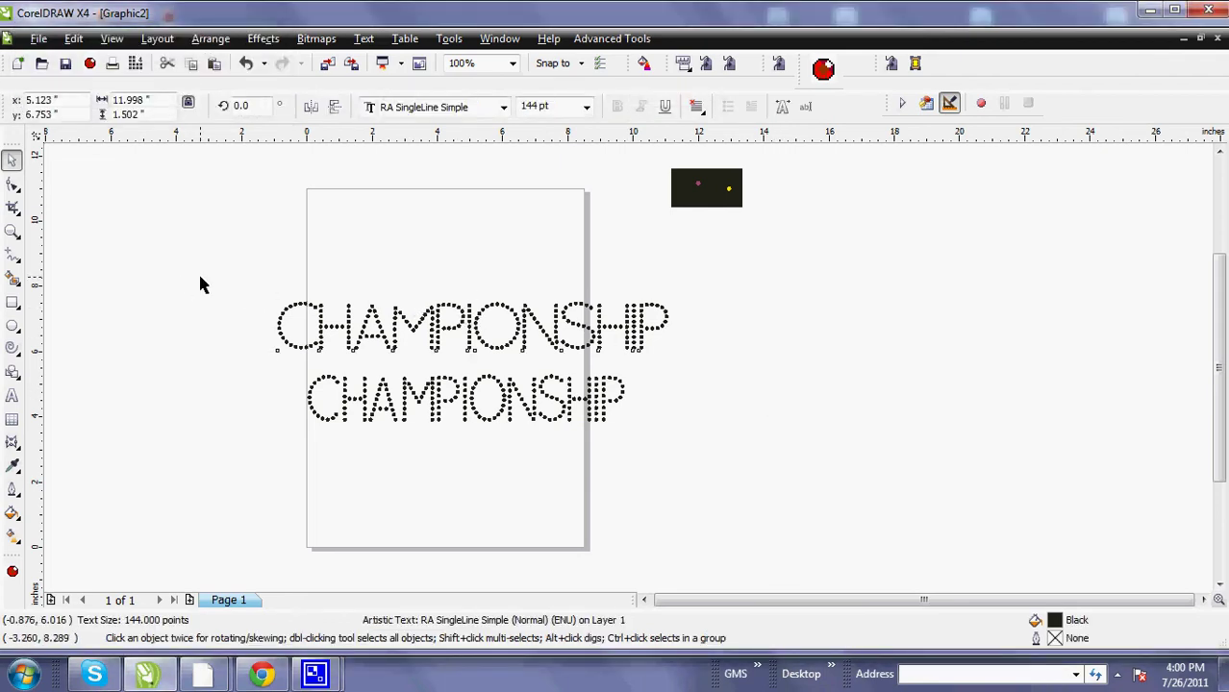
click(438, 325)
drag(471, 329, 445, 240)
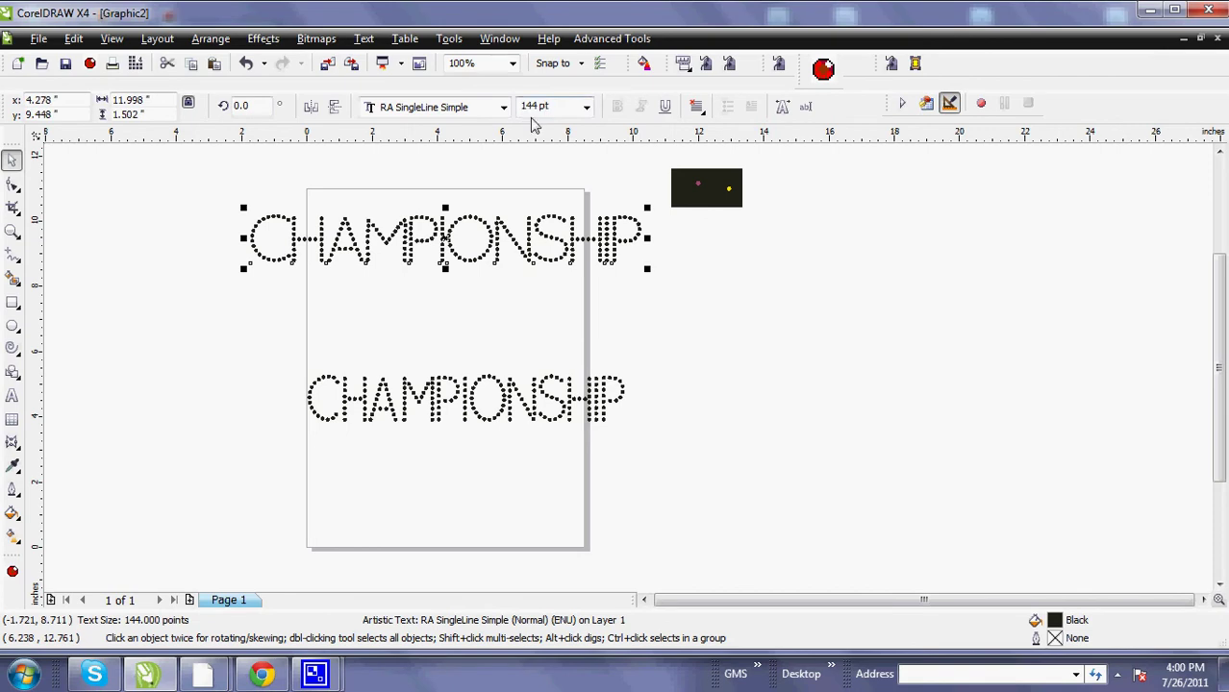
click(434, 416)
drag(456, 398, 450, 324)
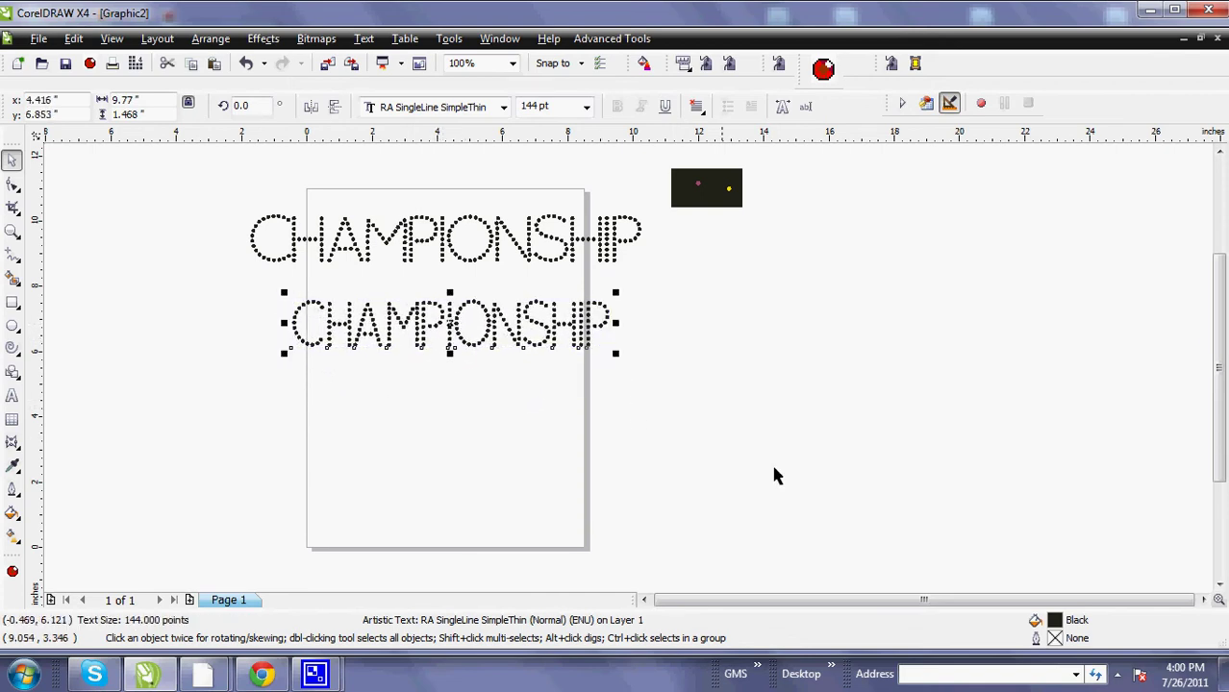
click(746, 381)
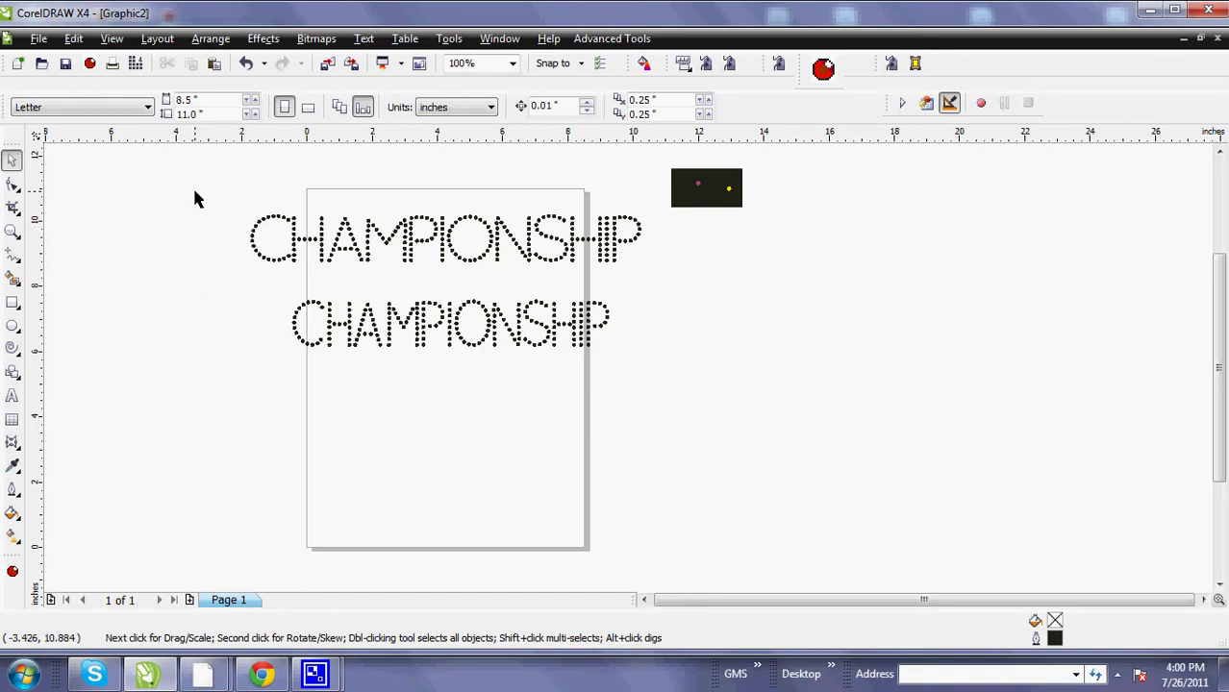
Step: Set the font size of both CHAMPIONSHIP texts to 125.7 pt
drag(187, 179, 653, 443)
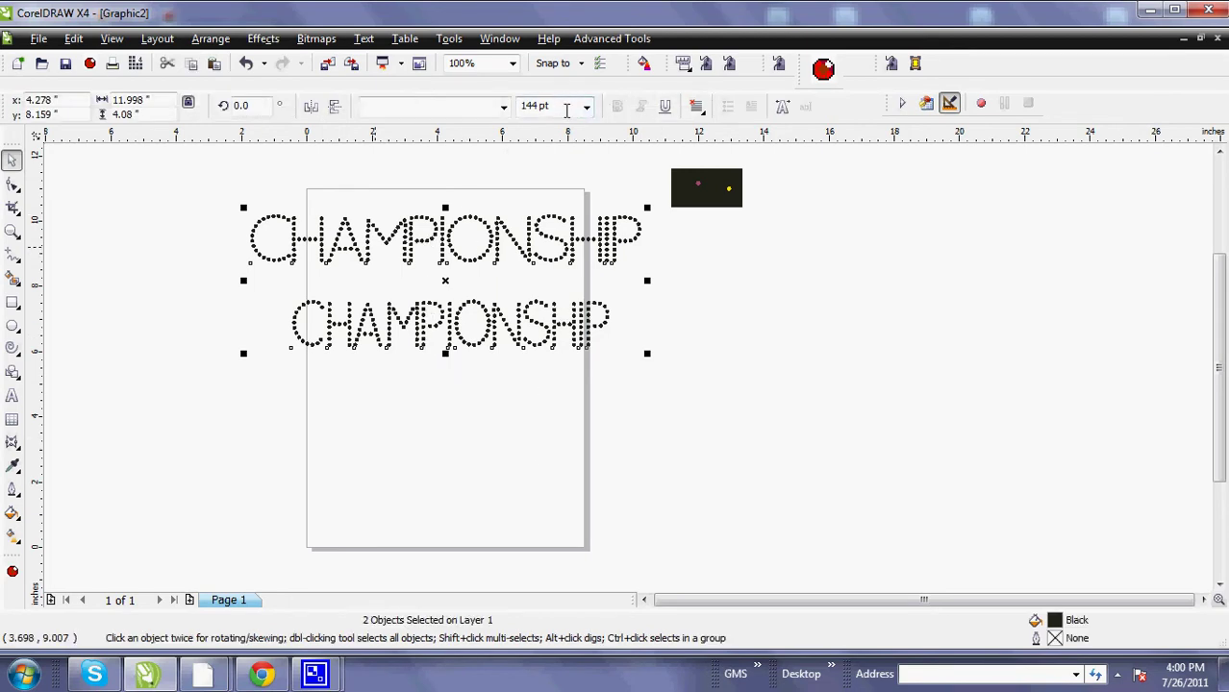
drag(566, 107, 521, 108)
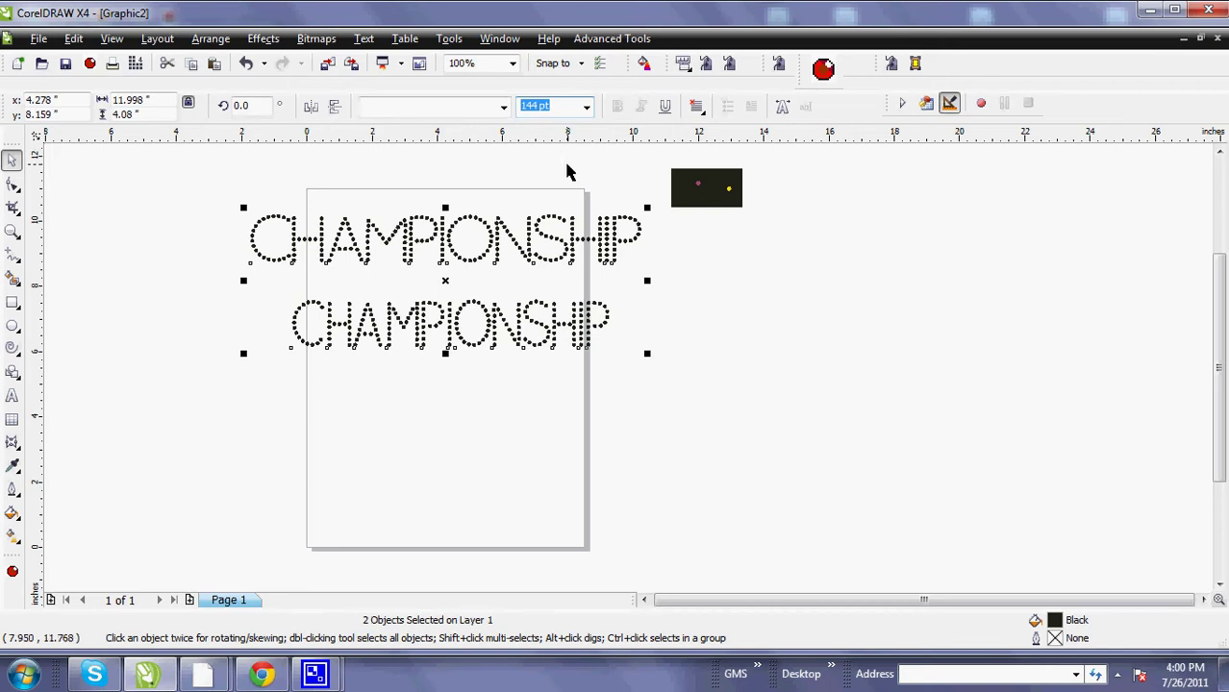
text(125)
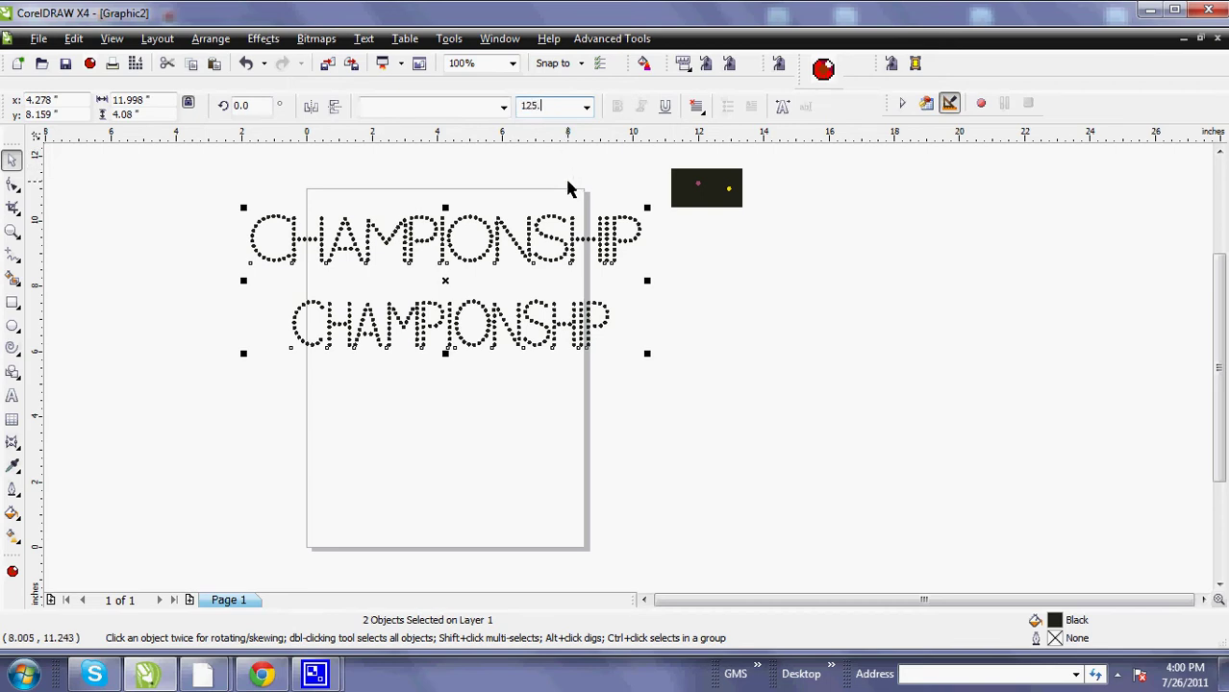
text(.7)
key(Return)
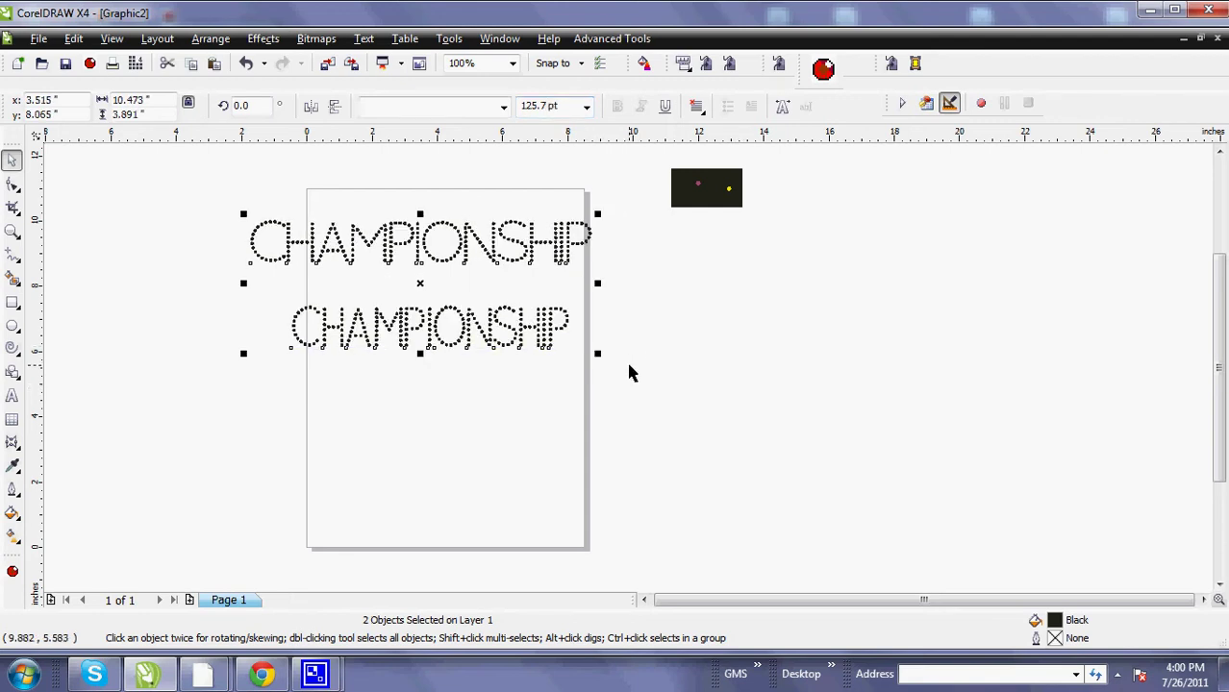
click(699, 382)
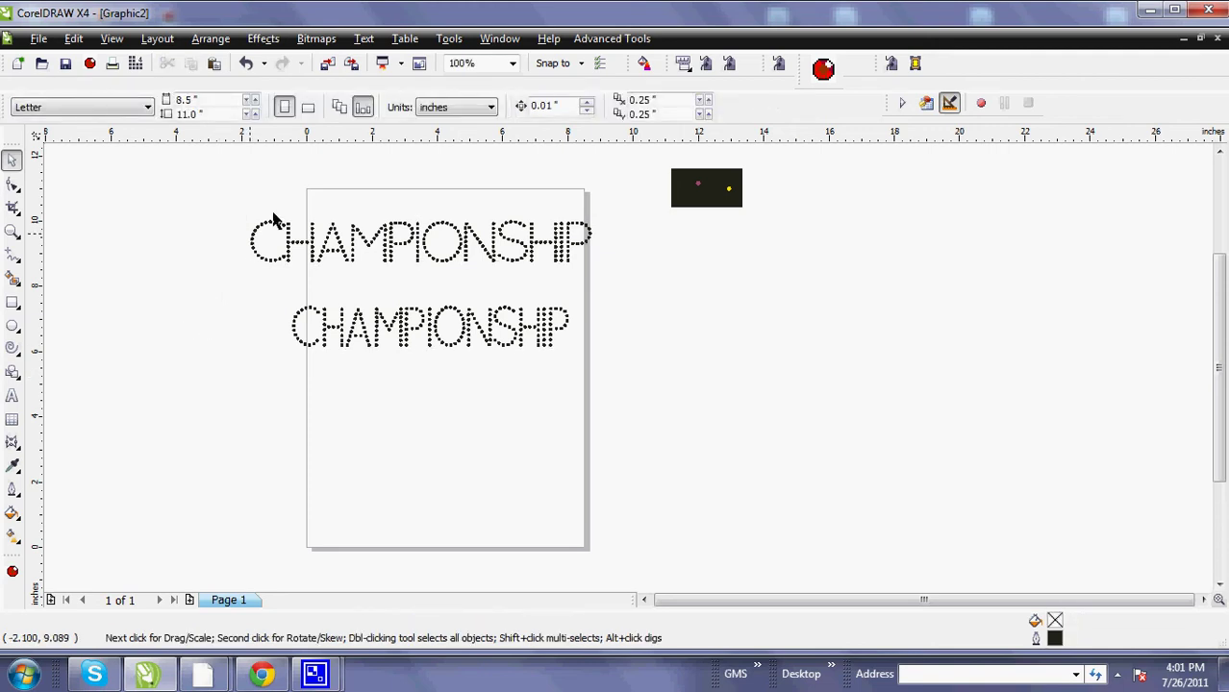
Step: Undo and restore the font size change on both texts to compare their overall sizes
click(246, 64)
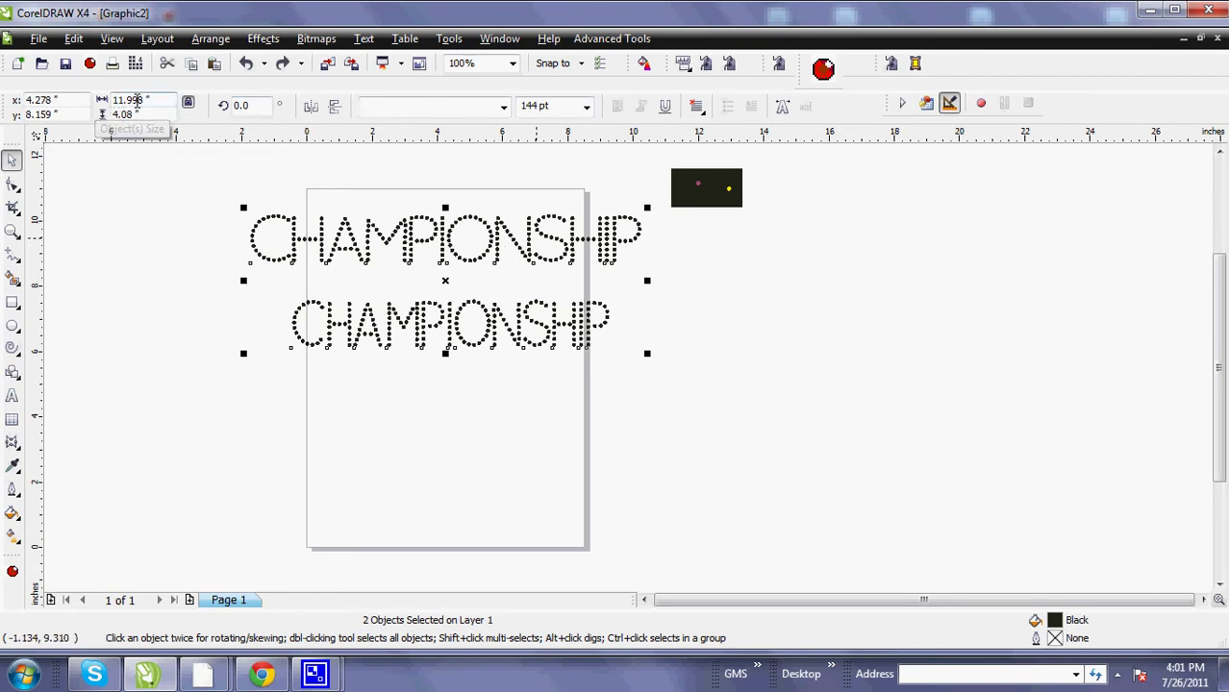
click(283, 64)
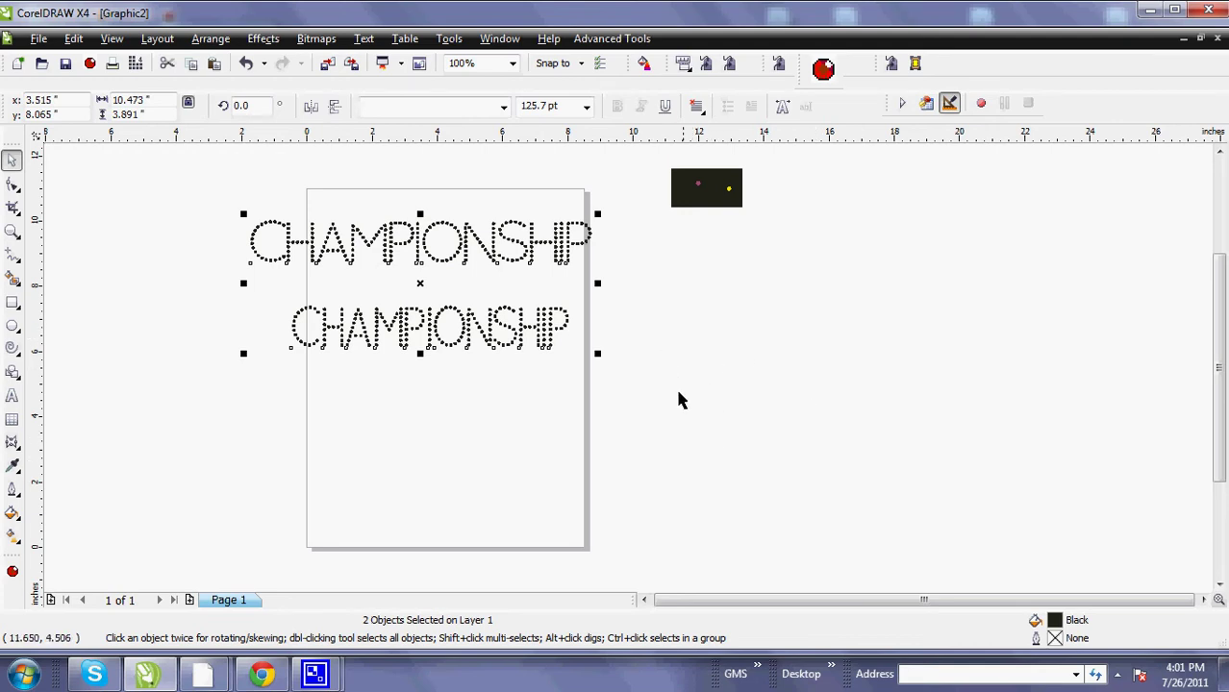
click(651, 355)
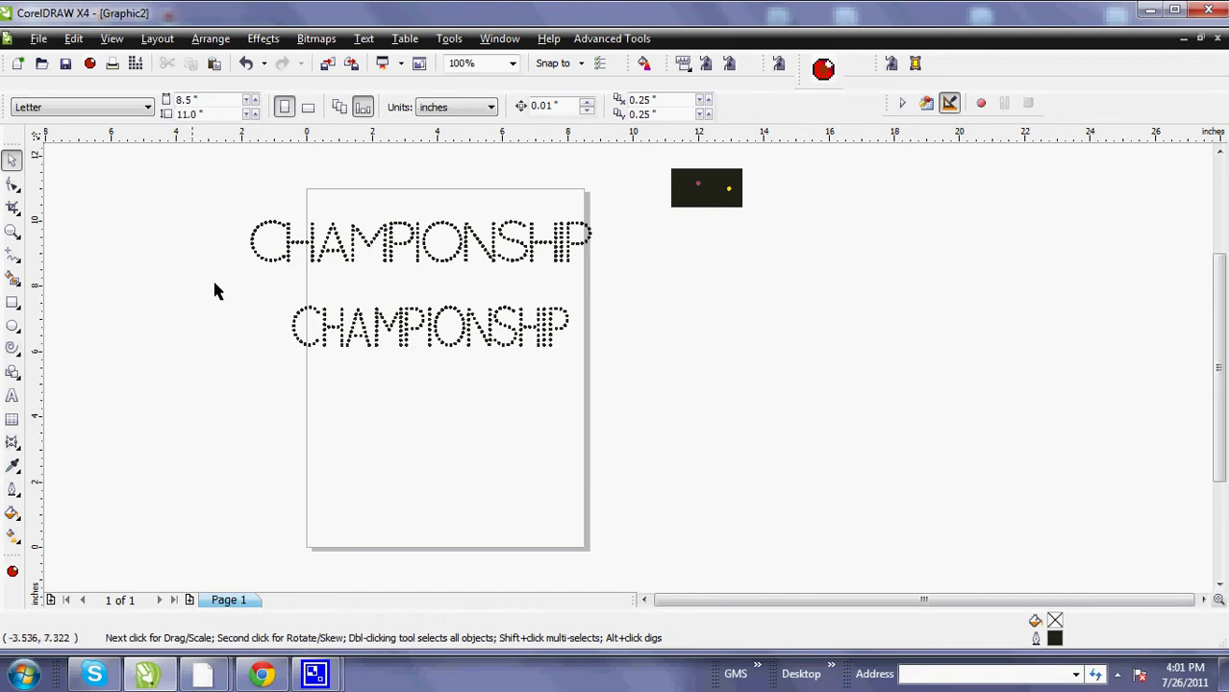
Step: Shift the upper CHAMPIONSHIP text to roughly the page's horizontal centre and convert it to curves
click(399, 249)
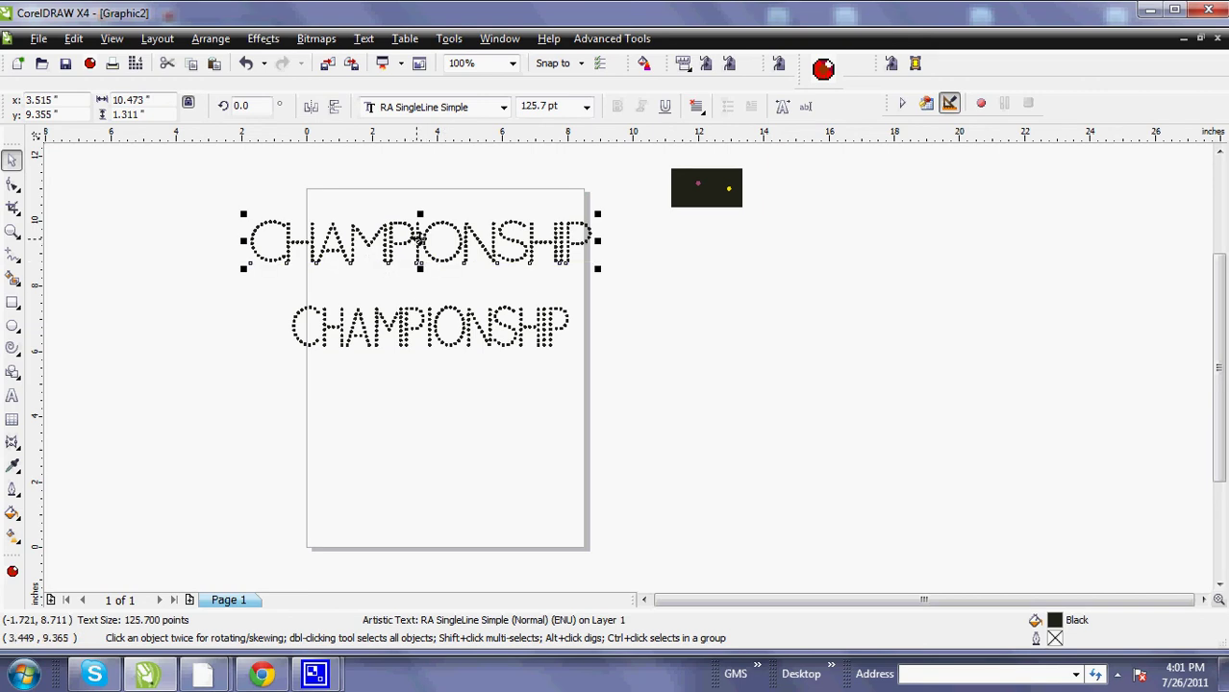
drag(420, 240, 447, 238)
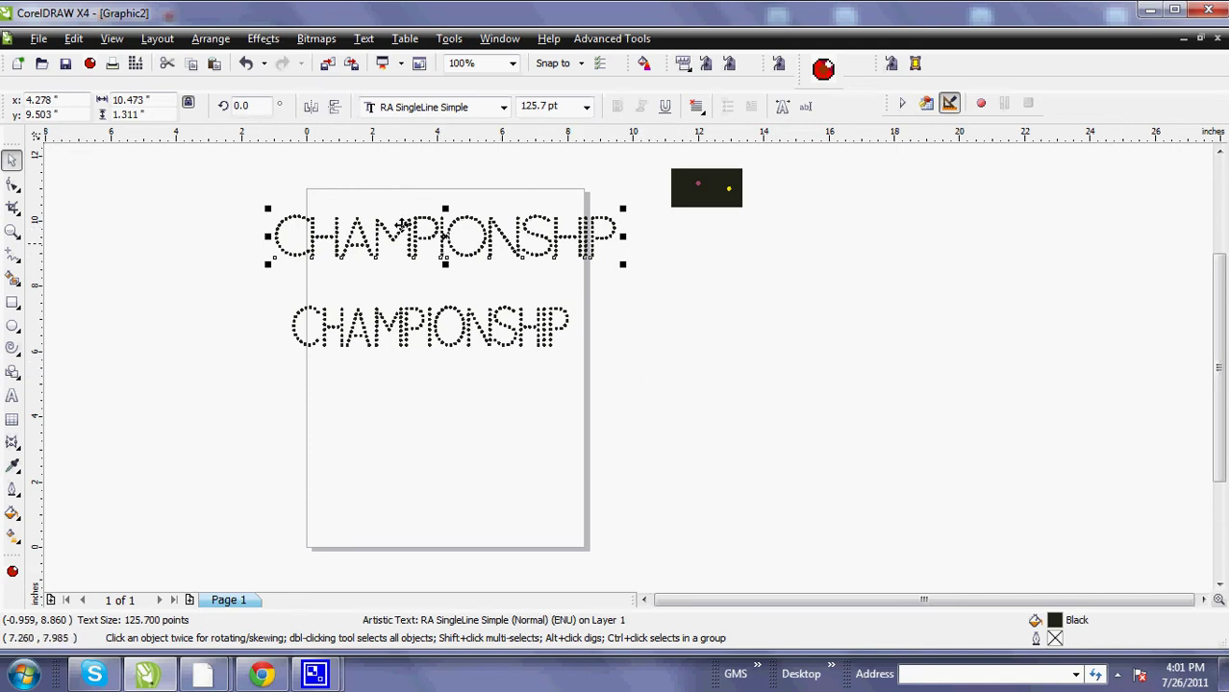
click(210, 39)
click(301, 361)
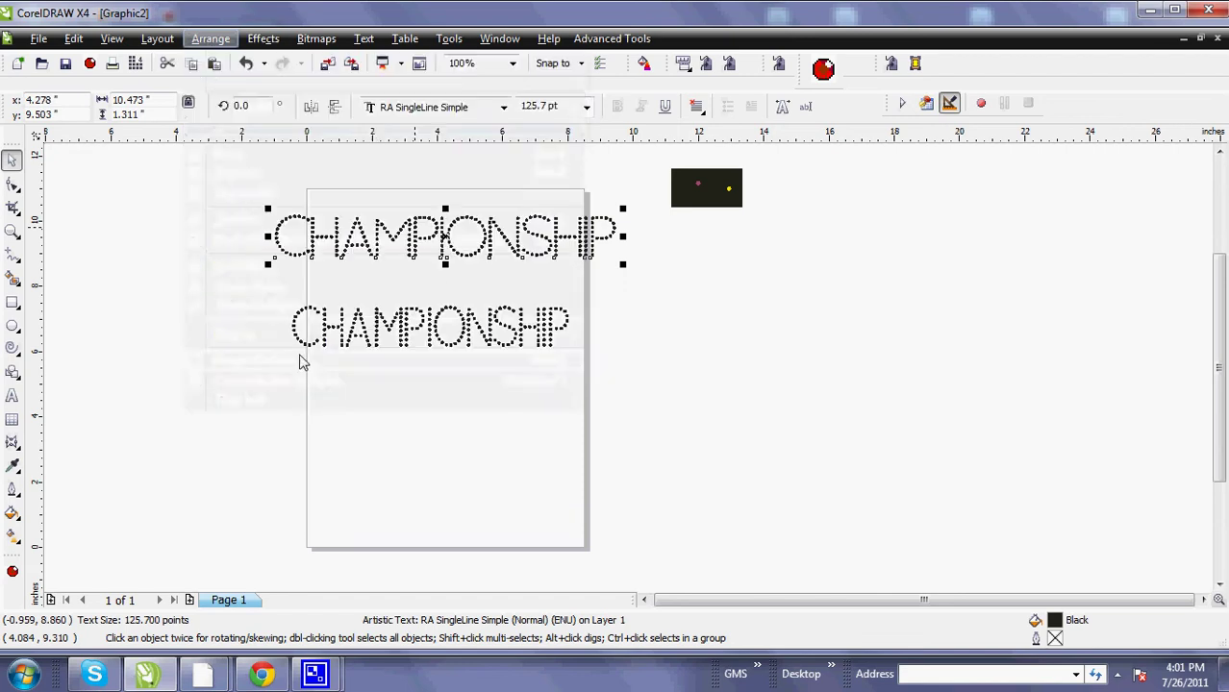
Step: Ungroup and combine the upper text's curves, breaking the result apart into individual dots
click(211, 39)
click(238, 177)
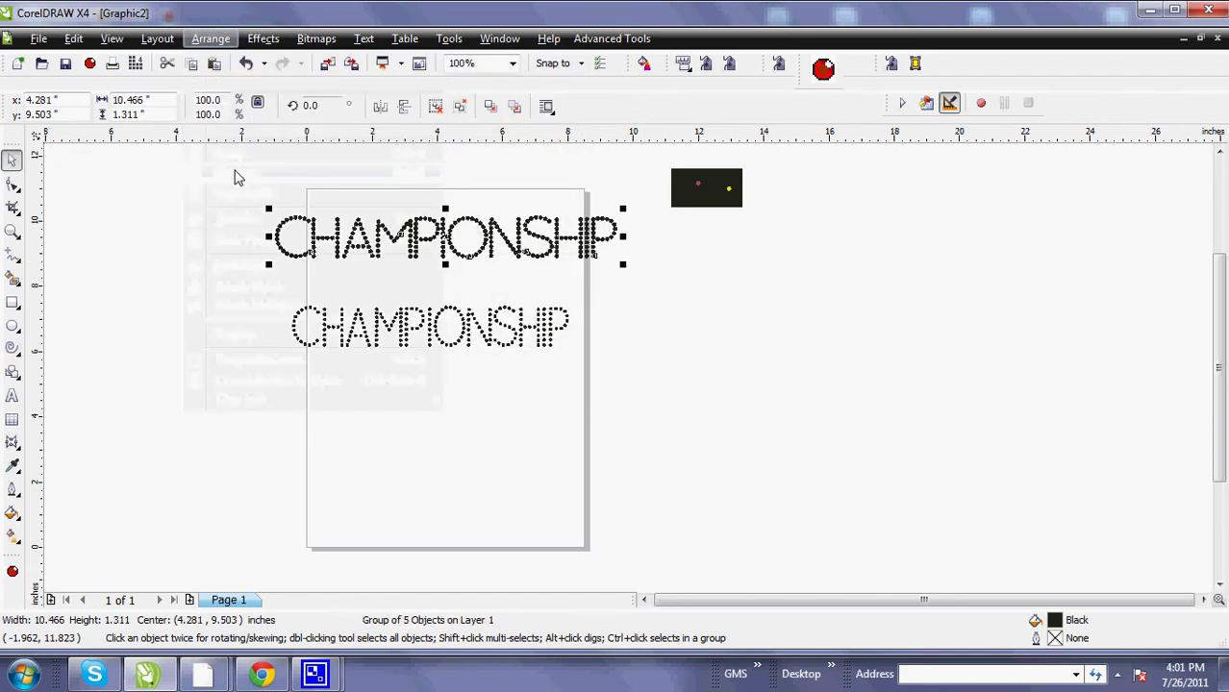
click(211, 38)
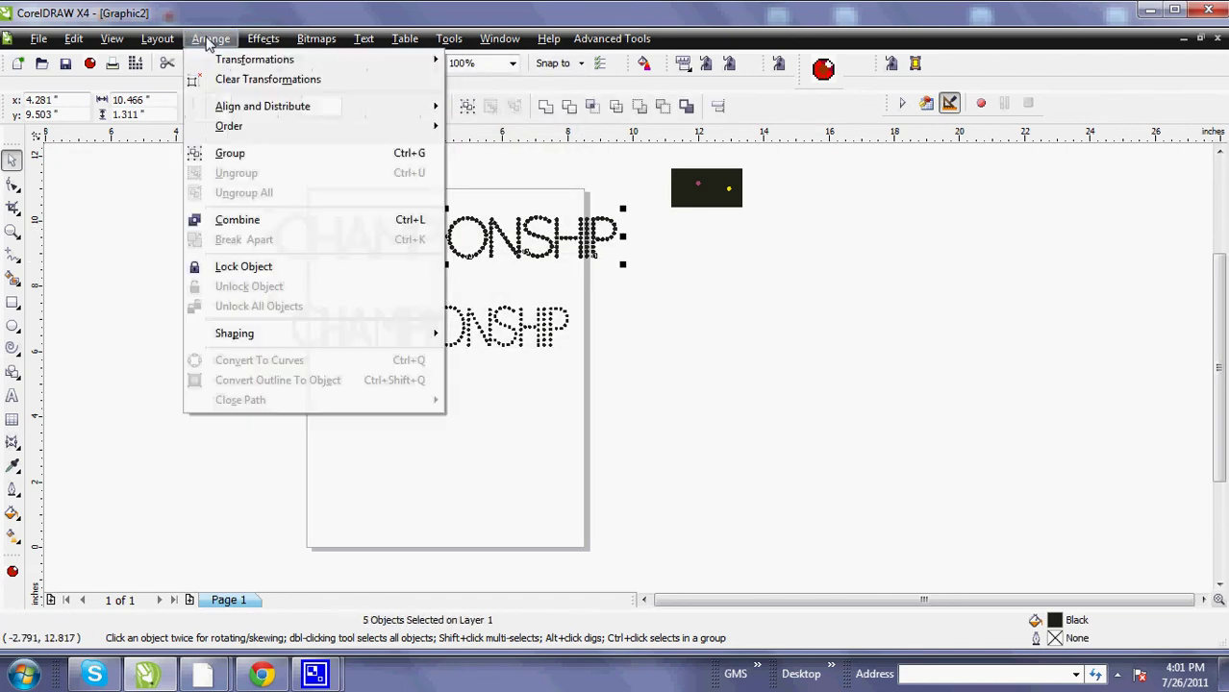
click(223, 221)
click(211, 39)
click(241, 240)
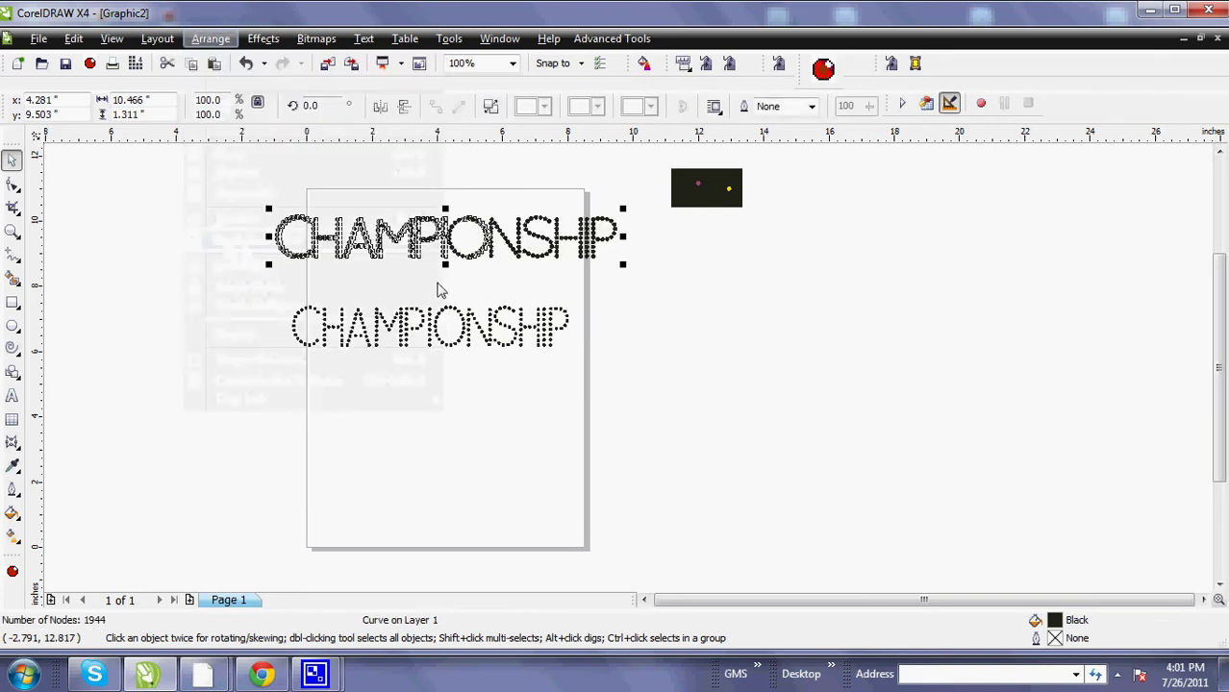
click(677, 308)
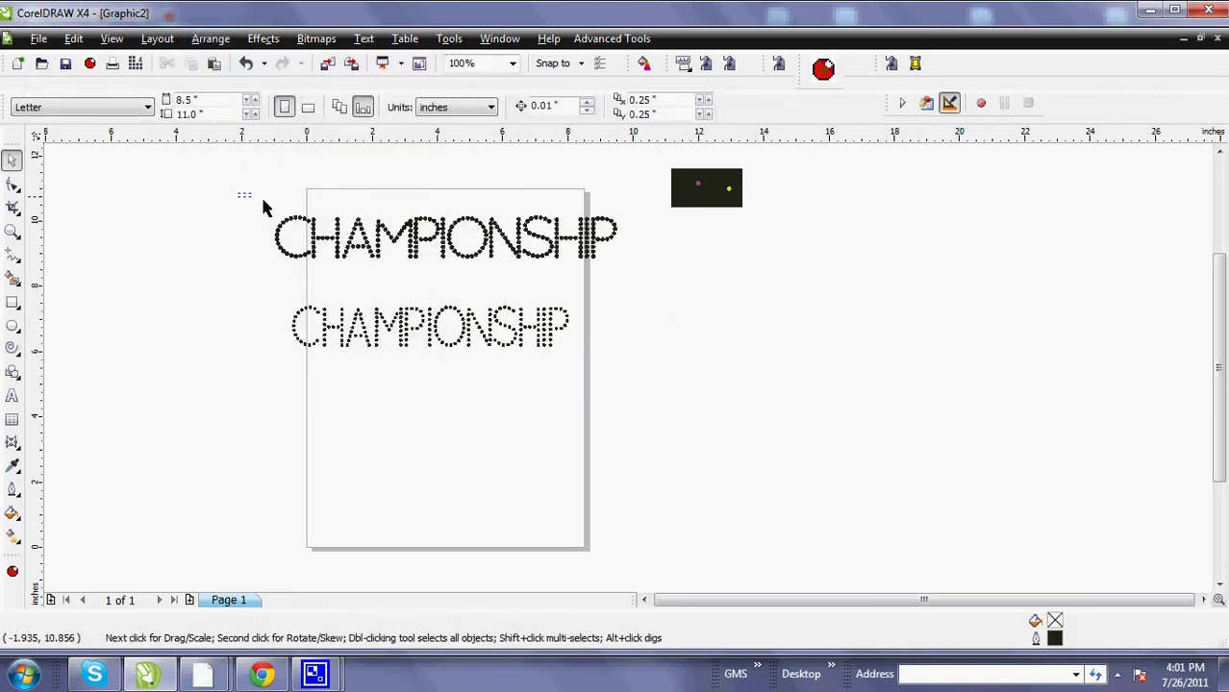
Step: Scale all dots of the upper CHAMPIONSHIP down proportionally to about 9.4 inches wide
drag(265, 207, 634, 289)
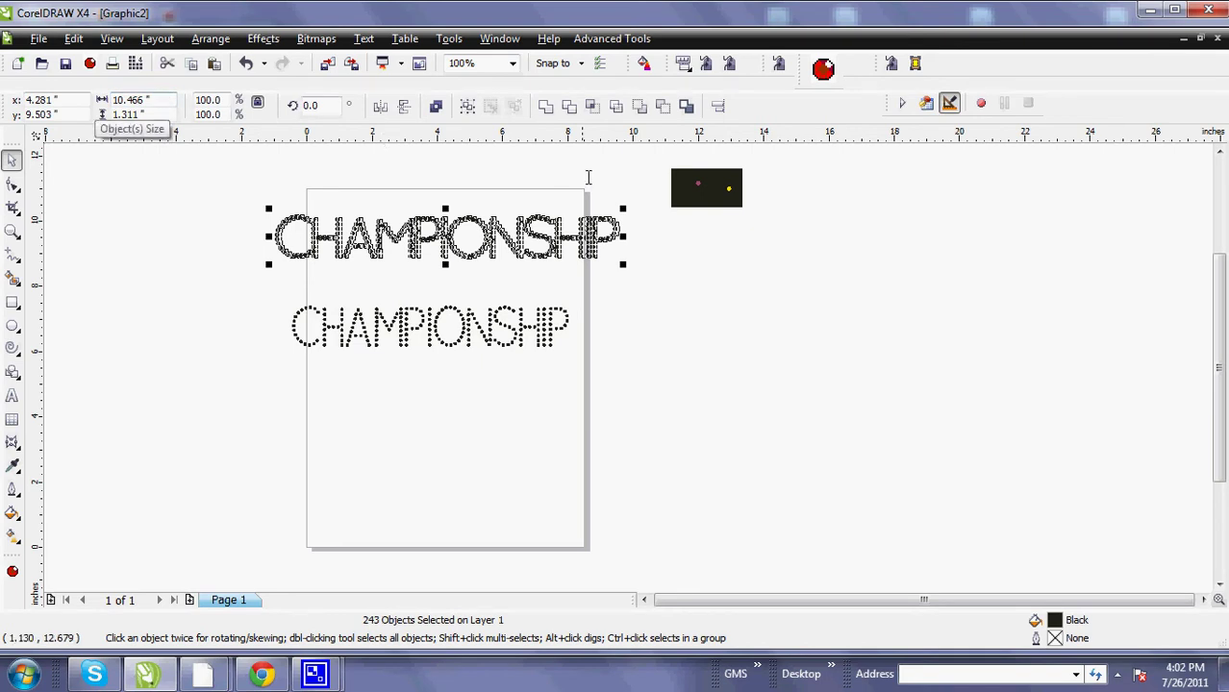
drag(623, 209, 604, 212)
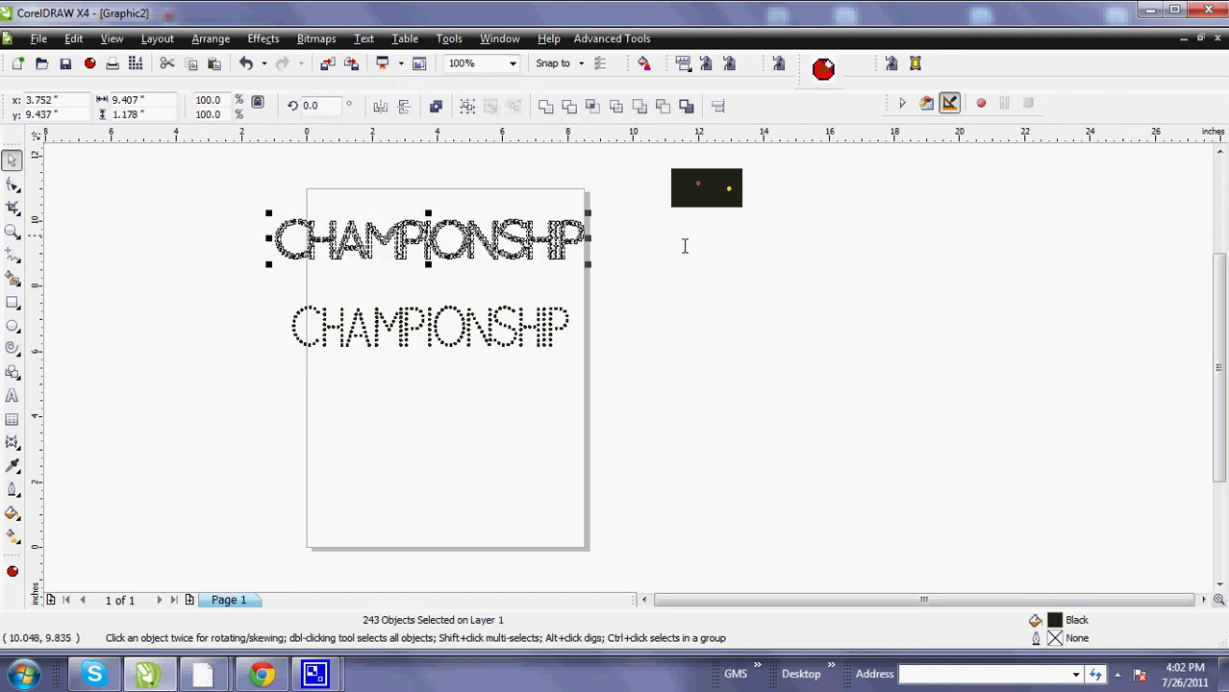
click(734, 360)
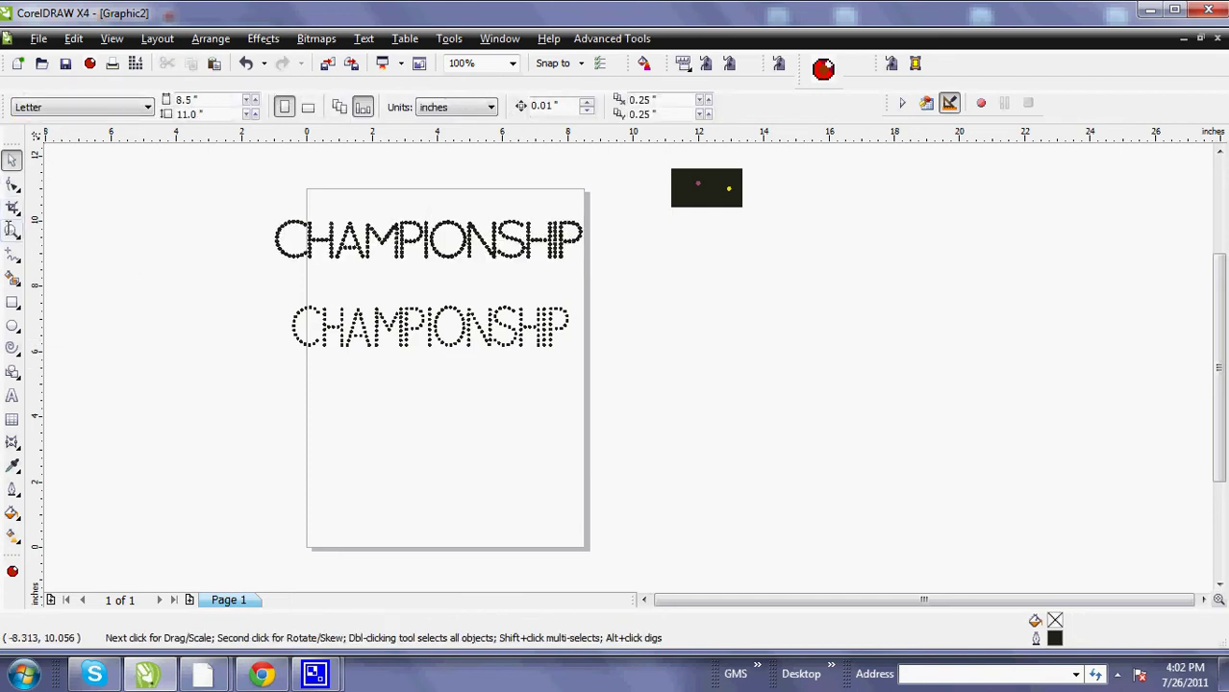
Step: Check the size of a single dot in the letter C of the upper CHAMPIONSHIP
click(13, 231)
drag(239, 201, 416, 308)
drag(376, 203, 502, 260)
click(11, 161)
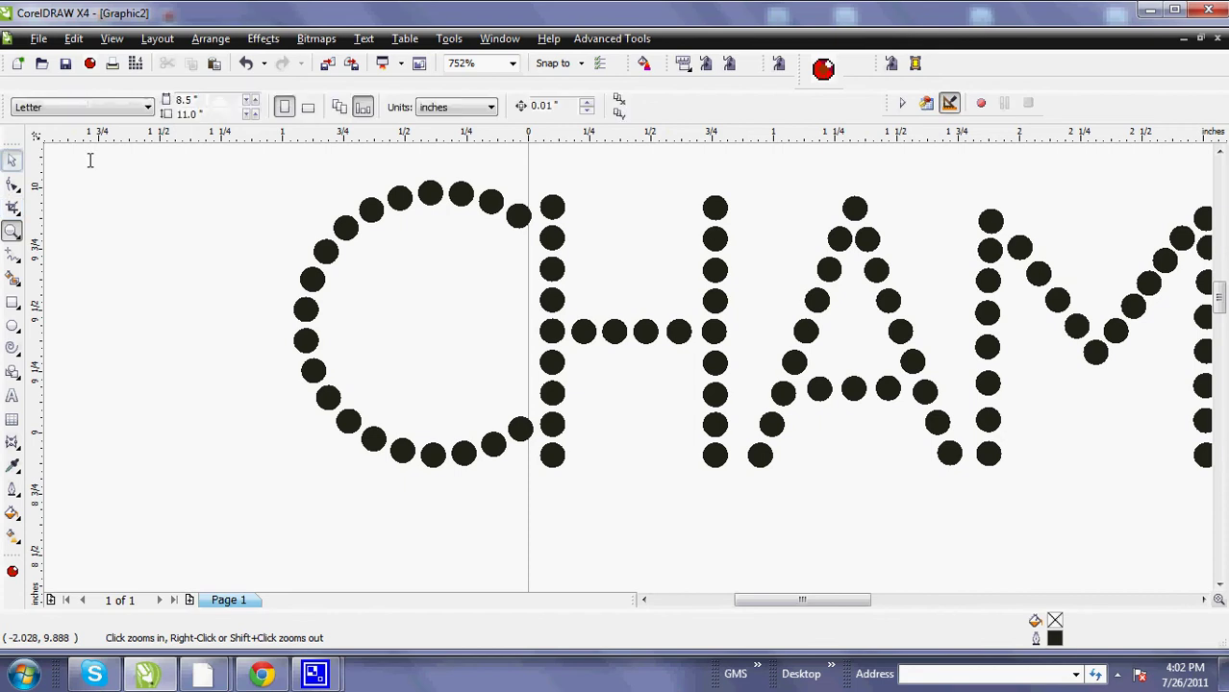
click(434, 196)
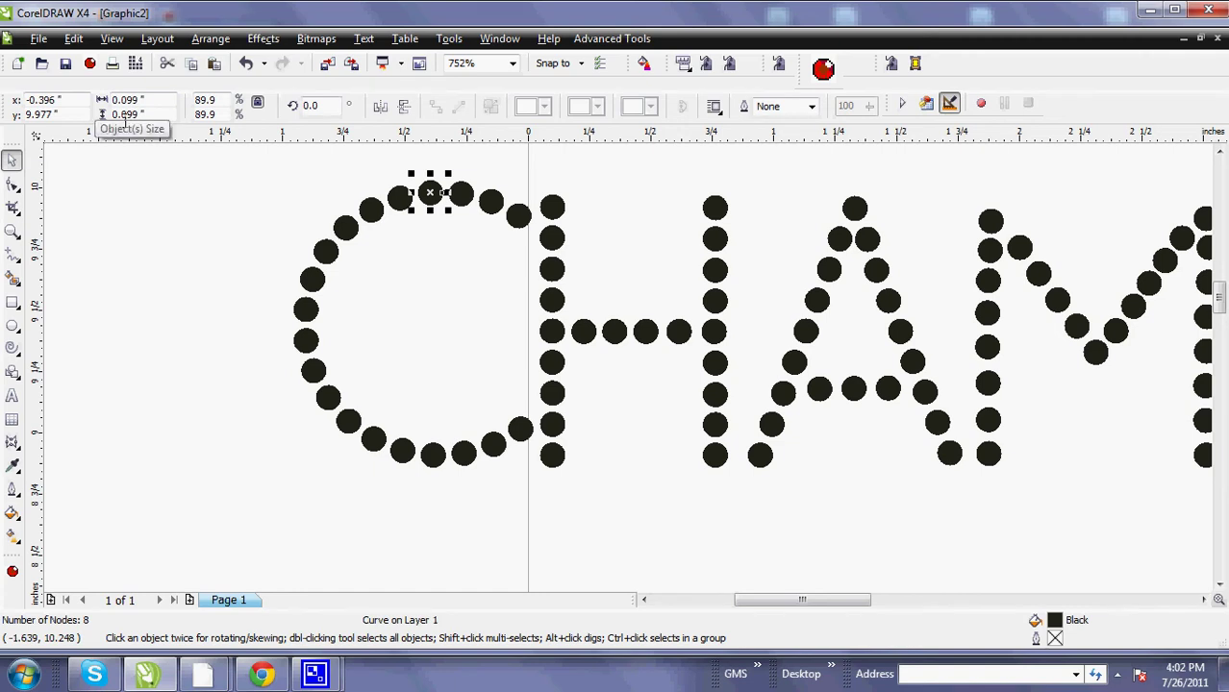
click(12, 231)
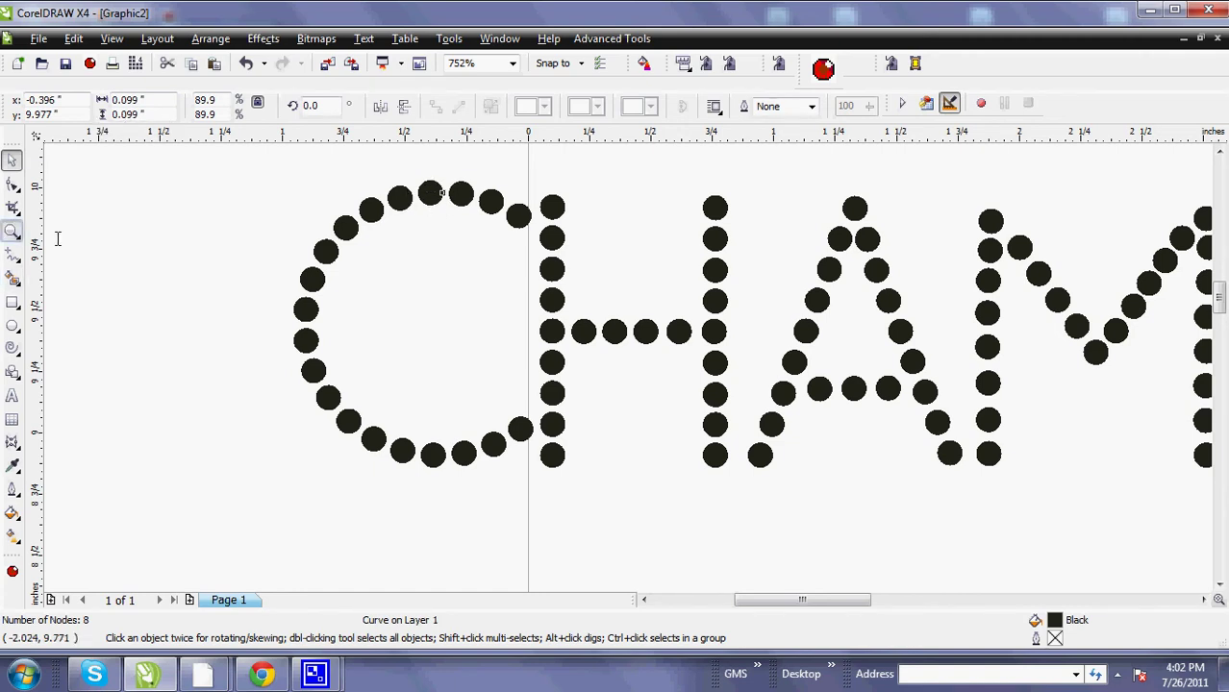
right_click(248, 275)
right_click(252, 269)
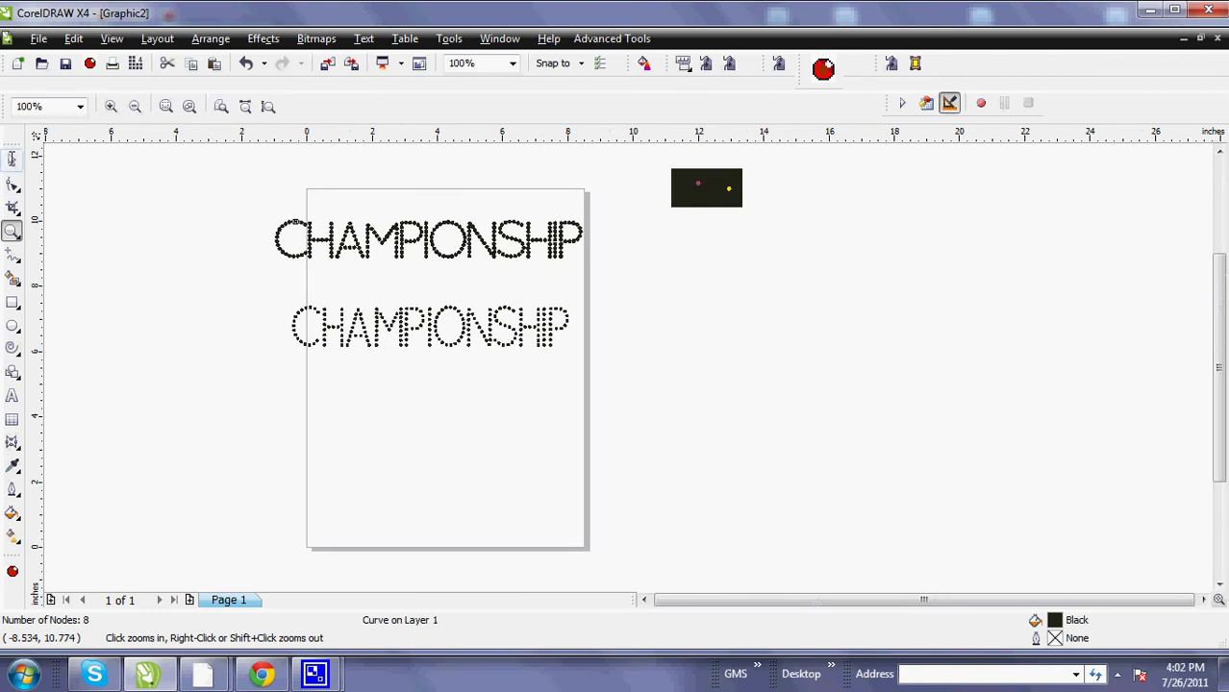
click(13, 159)
key(space)
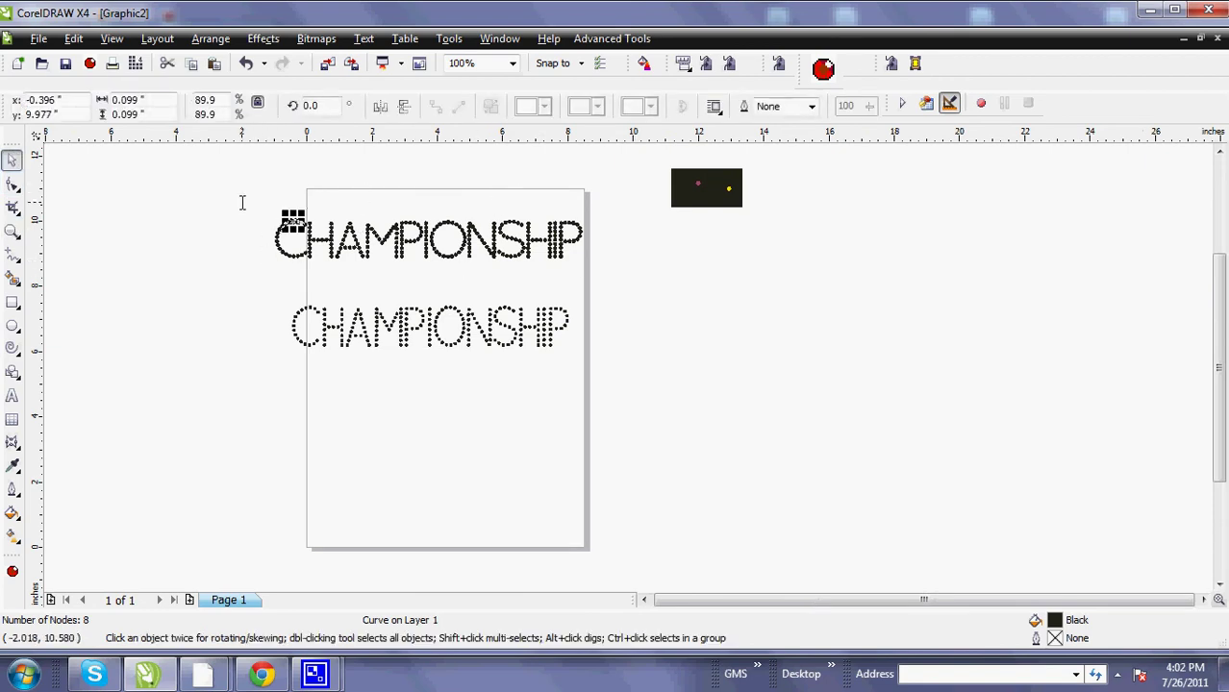
Step: Replace every dot of the upper CHAMPIONSHIP with the yellow dot from the black rectangle, using the Shaping v3 macro's Move & Replace
drag(235, 201, 623, 279)
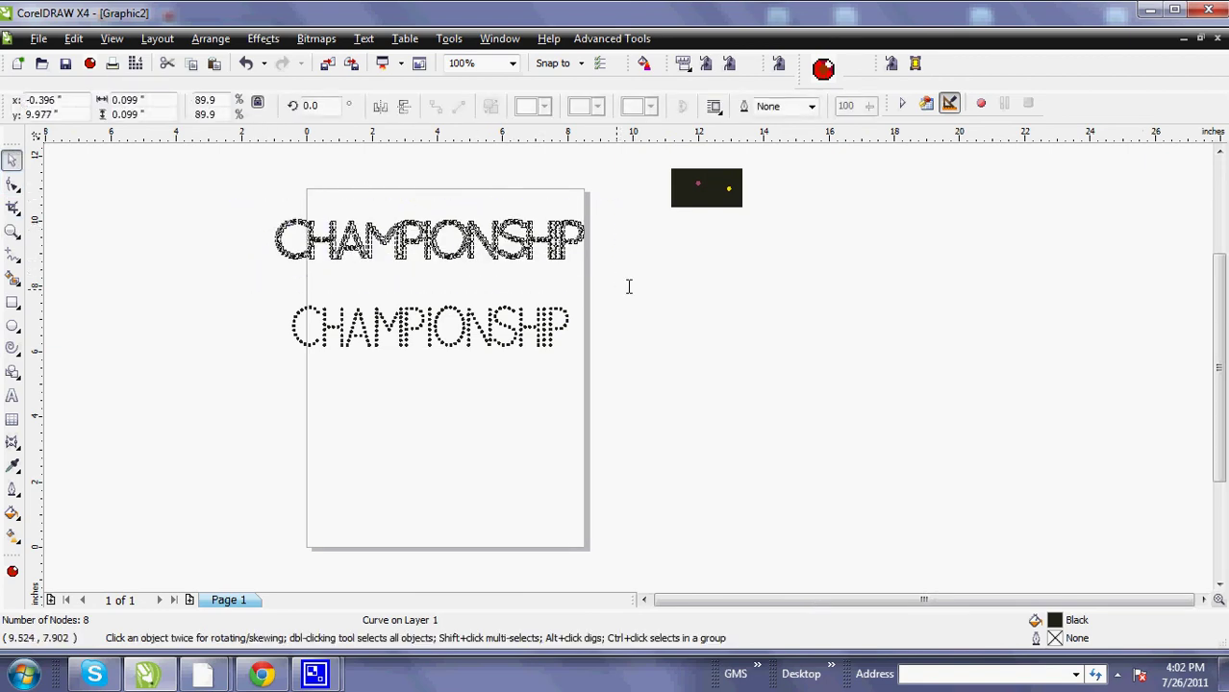
click(652, 292)
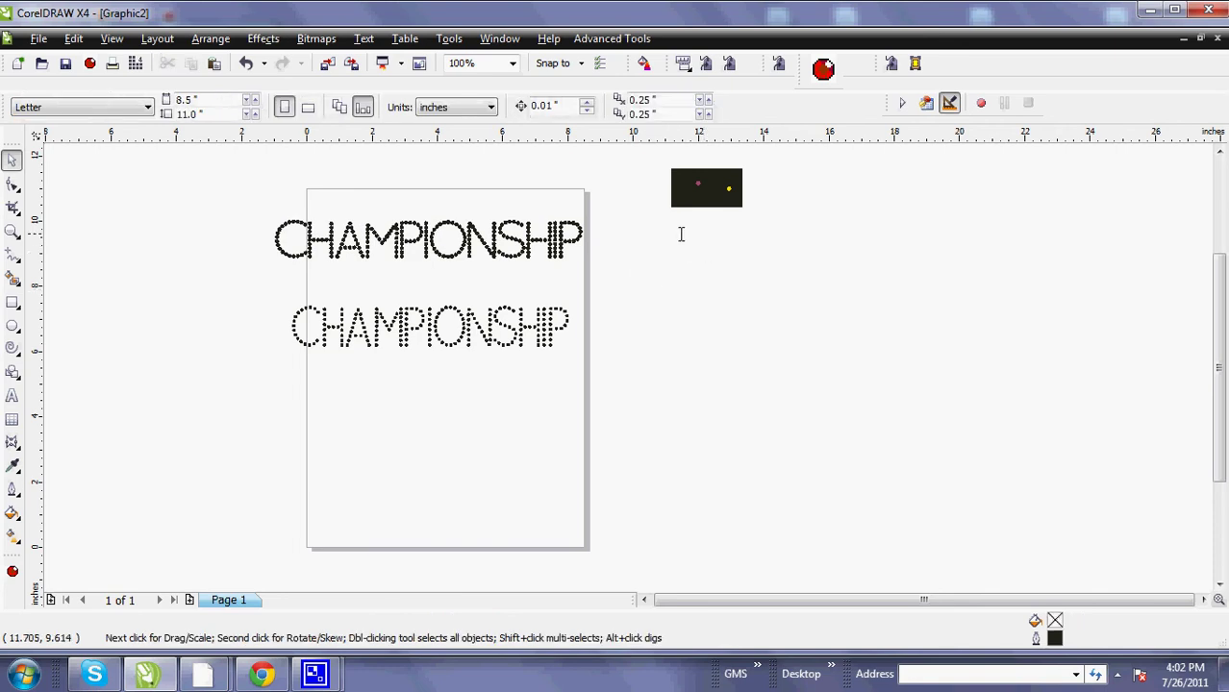
click(644, 64)
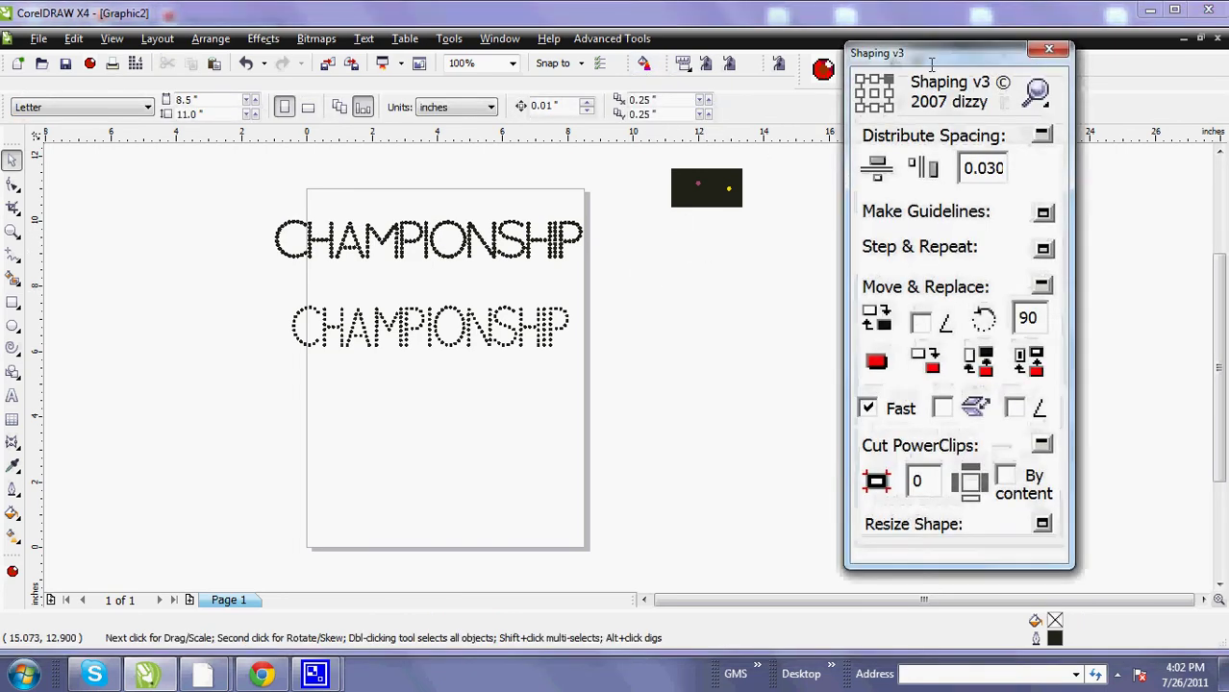
drag(951, 53, 1048, 56)
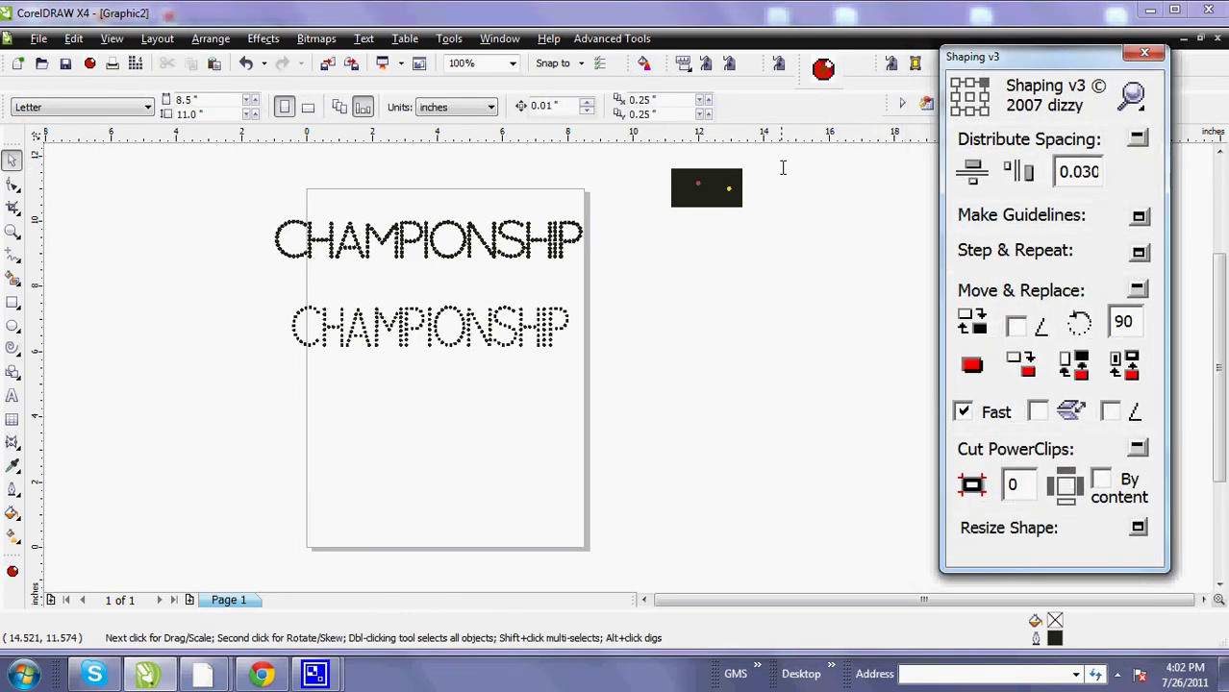
click(728, 188)
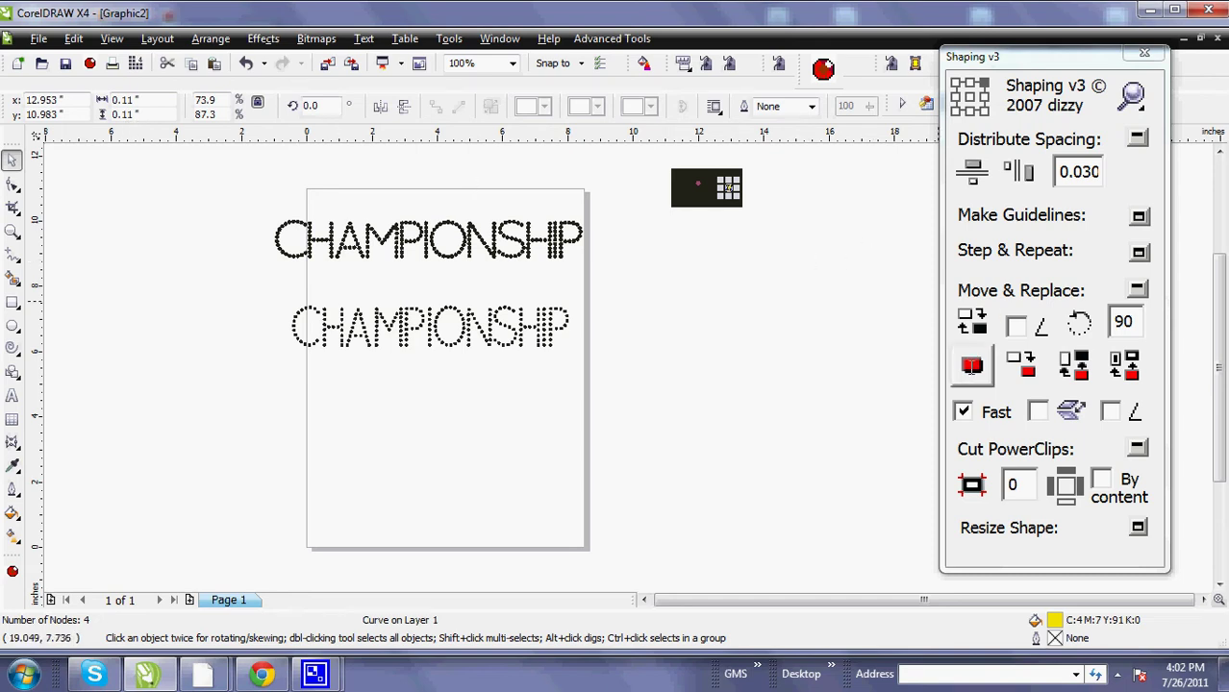
click(972, 365)
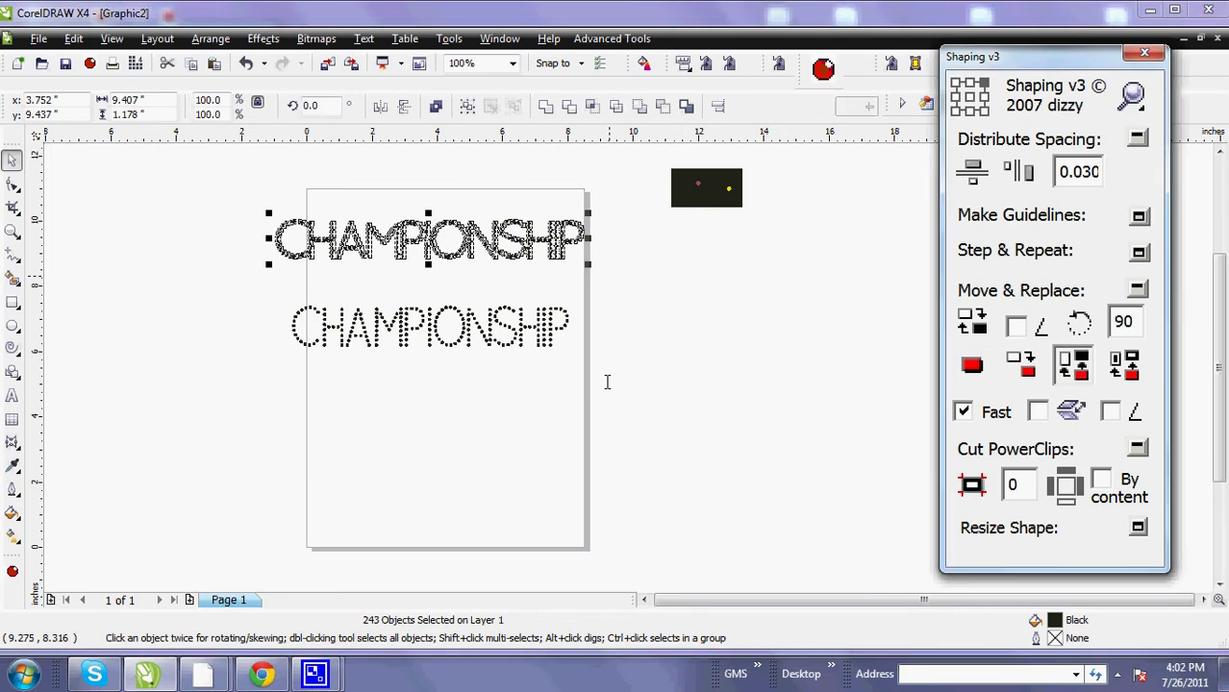
click(235, 324)
Step: Inspect the replaced yellow dots of the upper CHAMPIONSHIP up close, checking the size of a dot in the letter C
click(12, 230)
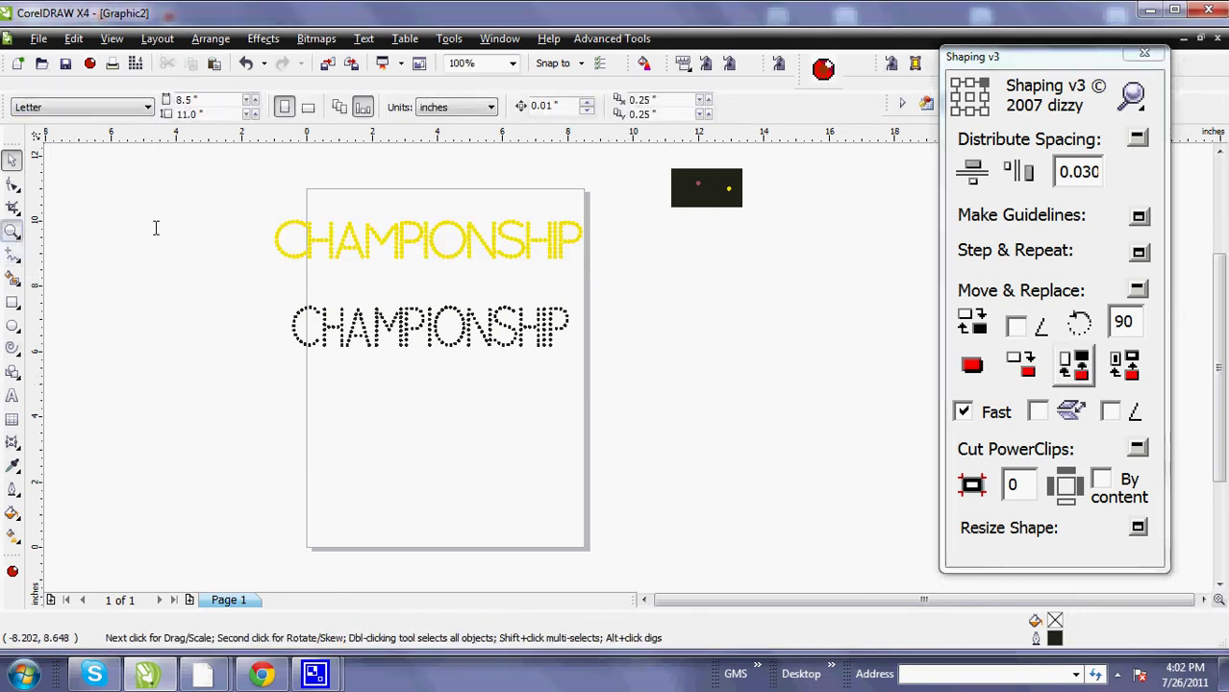
drag(260, 188, 448, 285)
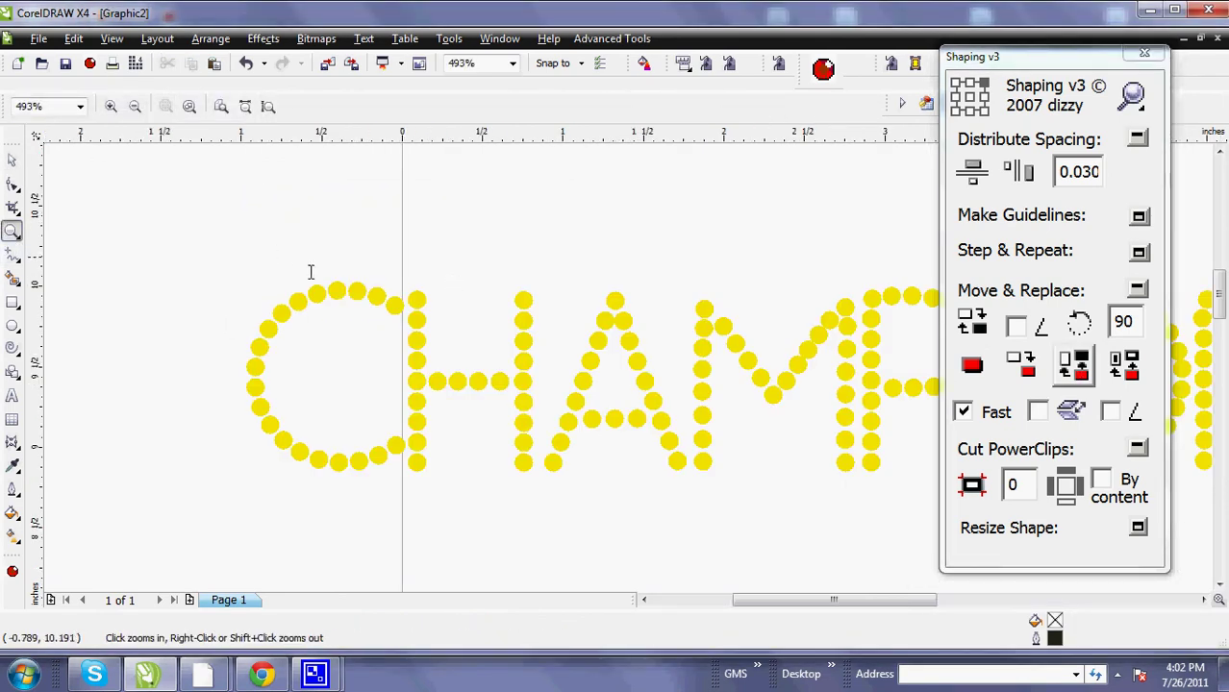
drag(277, 255, 659, 511)
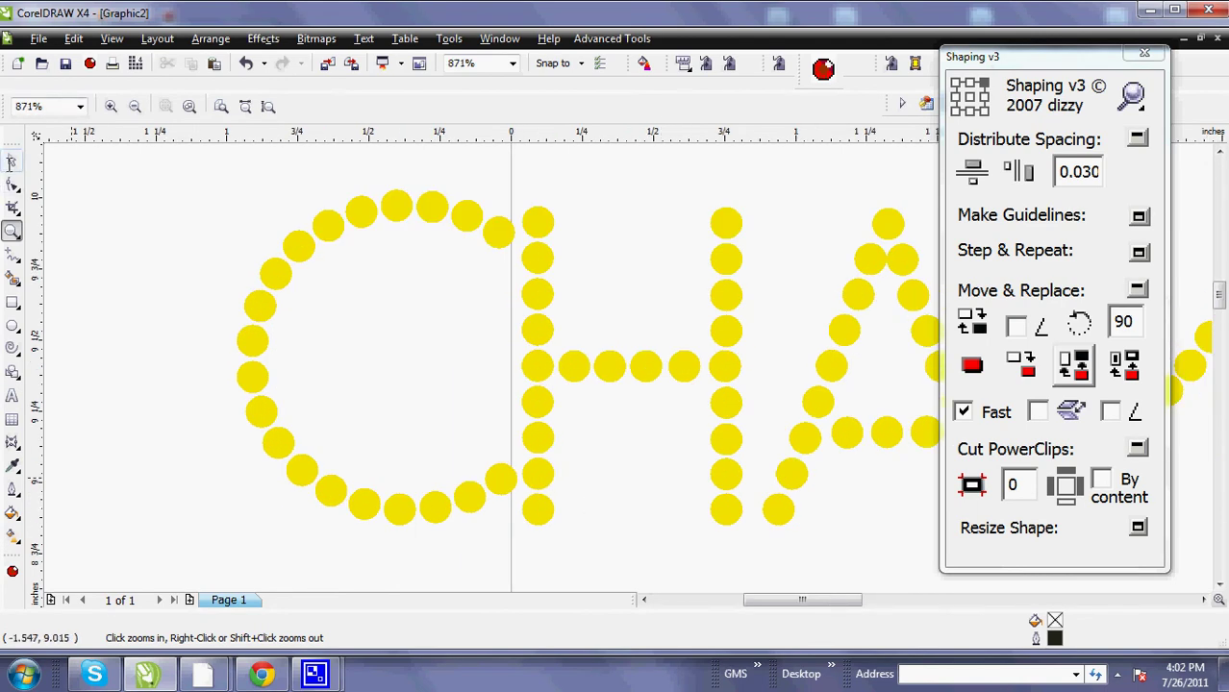
click(13, 160)
click(356, 204)
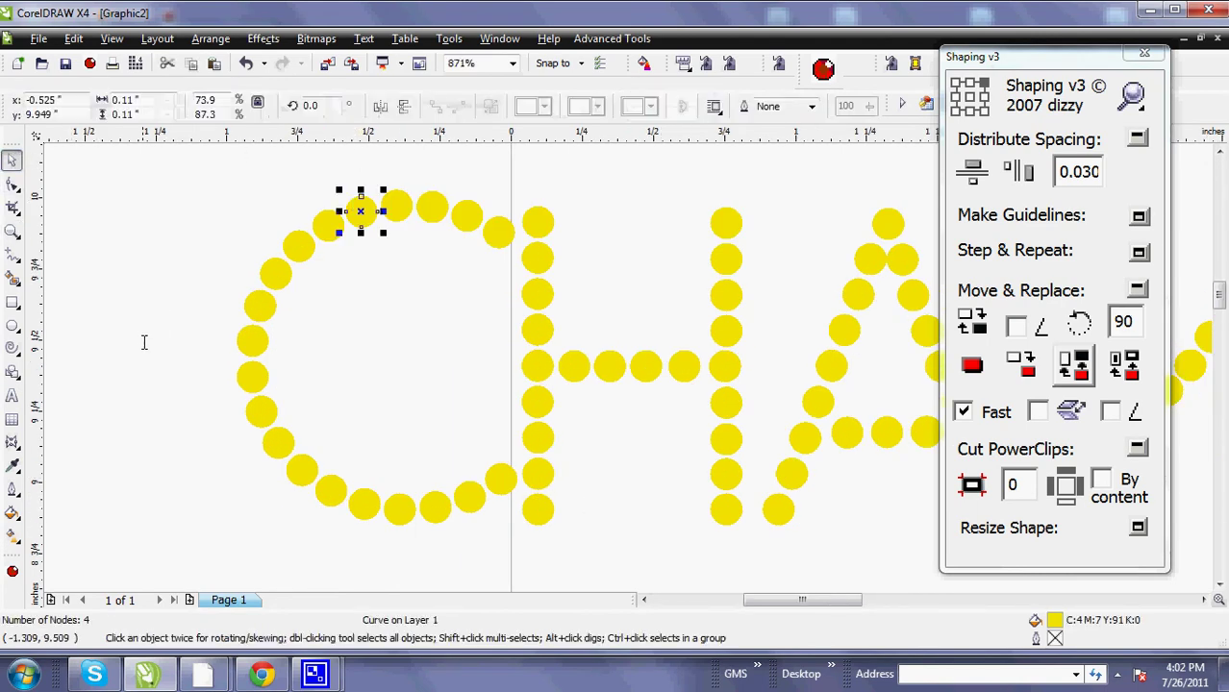
click(12, 231)
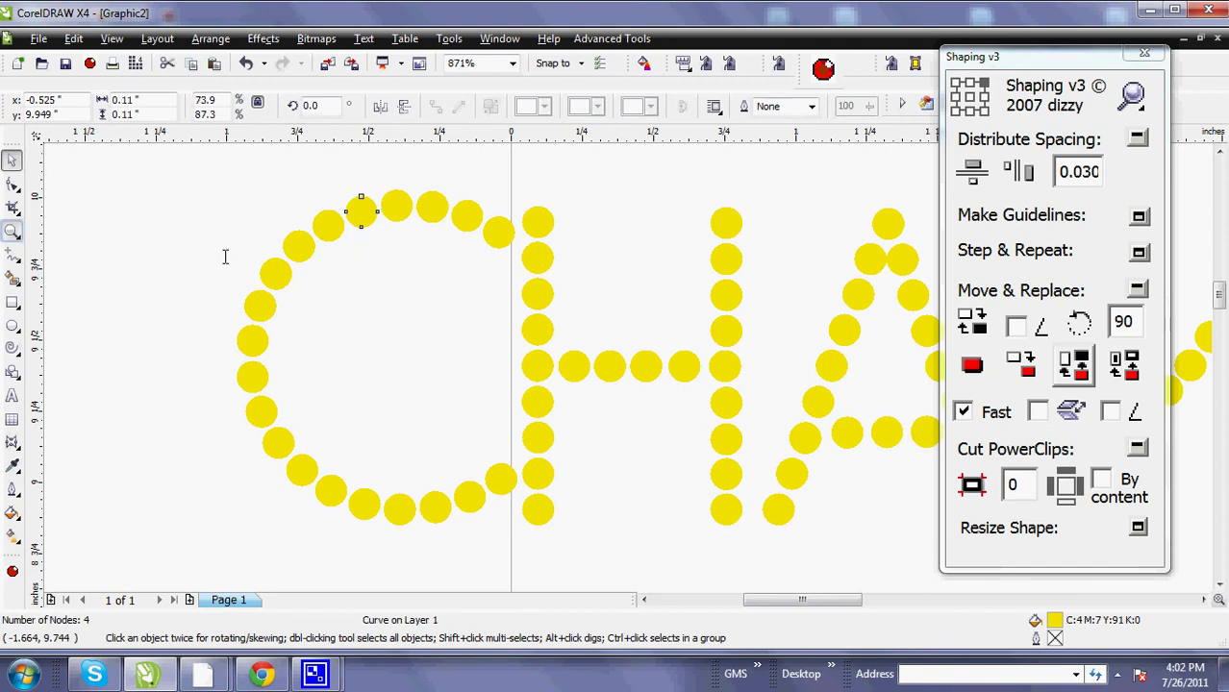
right_click(207, 247)
right_click(207, 246)
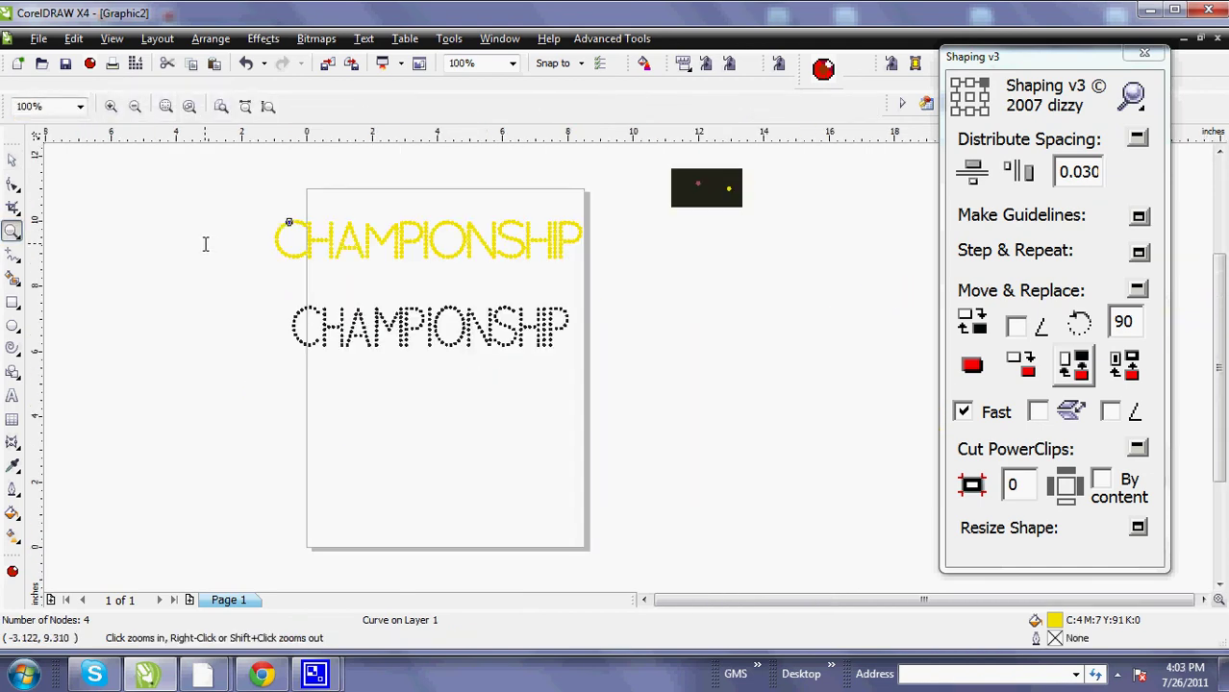
click(13, 160)
click(137, 315)
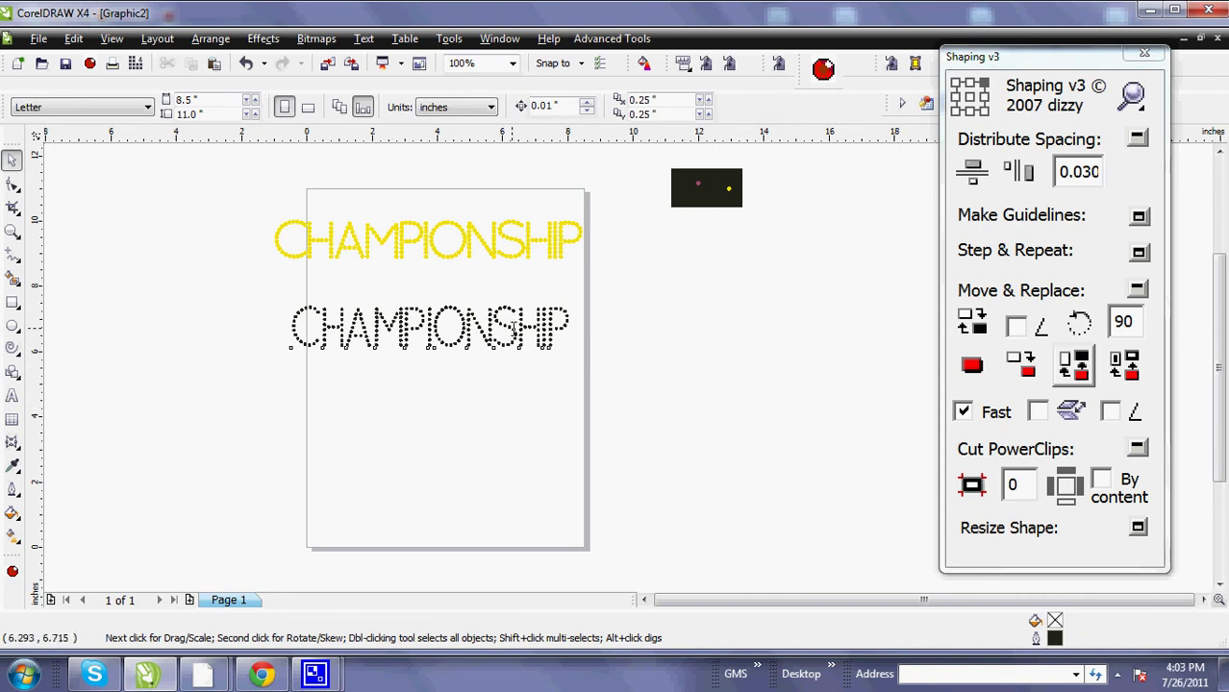
Step: Scale the lower CHAMPIONSHIP text down proportionally to about 7.46 inches wide and convert it to curves
click(484, 334)
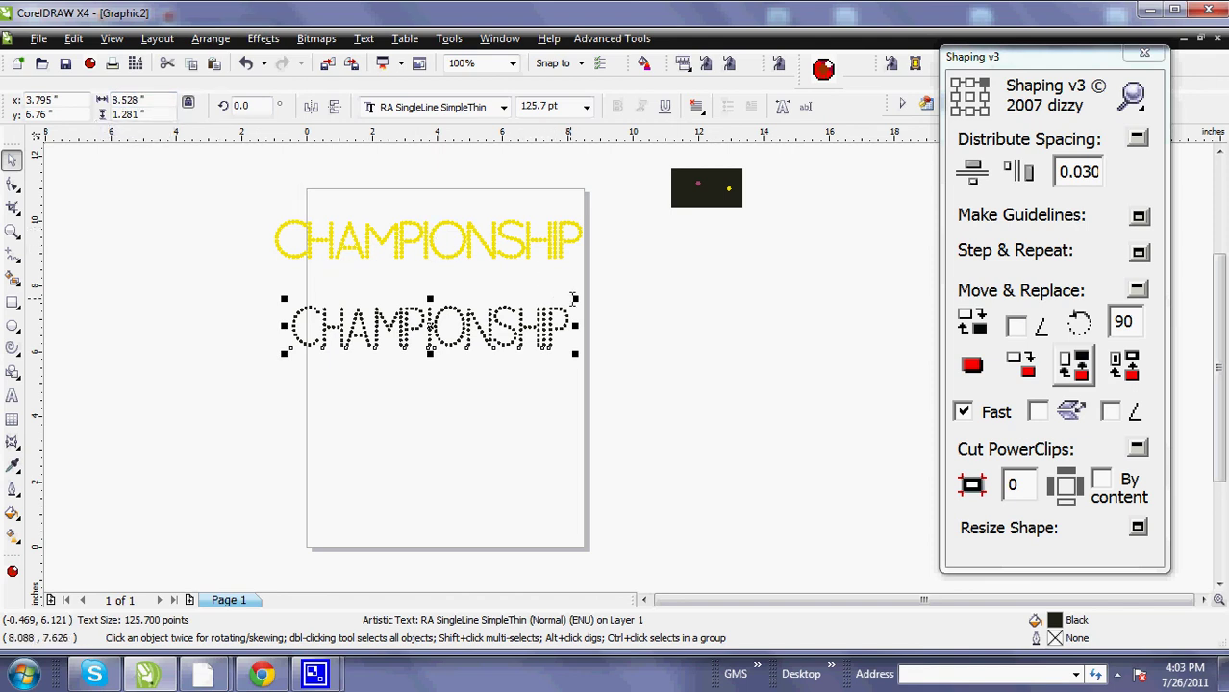
mouse_move(575, 300)
mouse_down()
mouse_move(560, 302)
mouse_move(570, 305)
mouse_up()
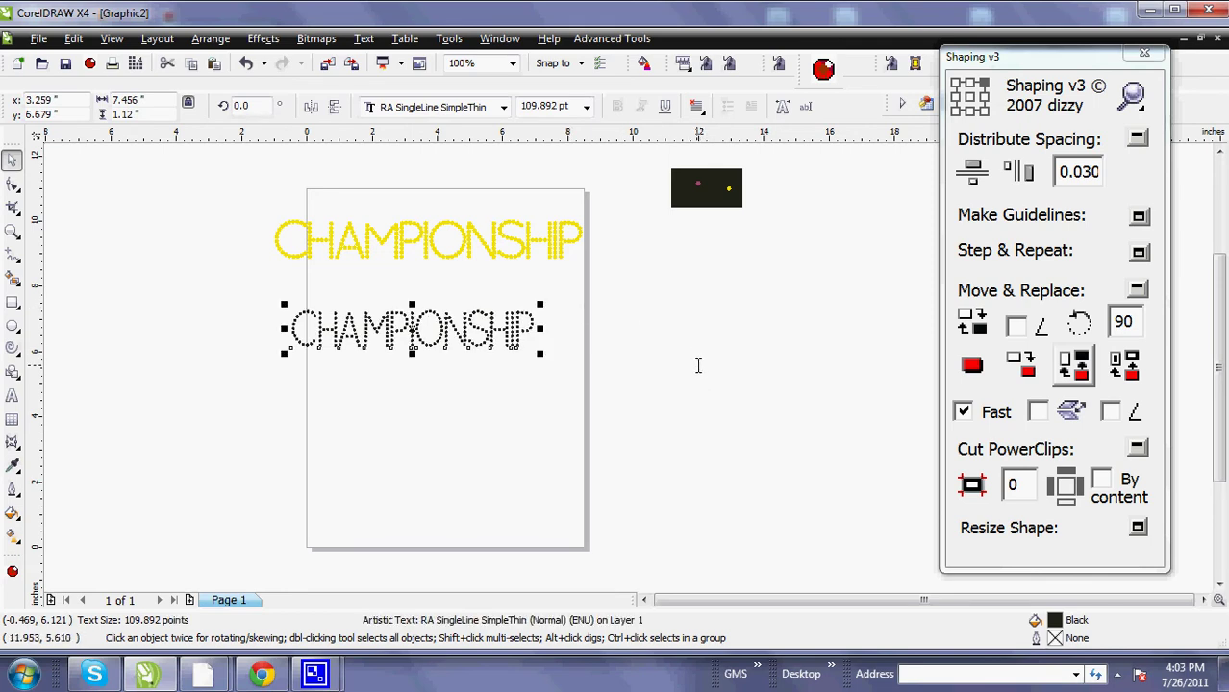
click(210, 39)
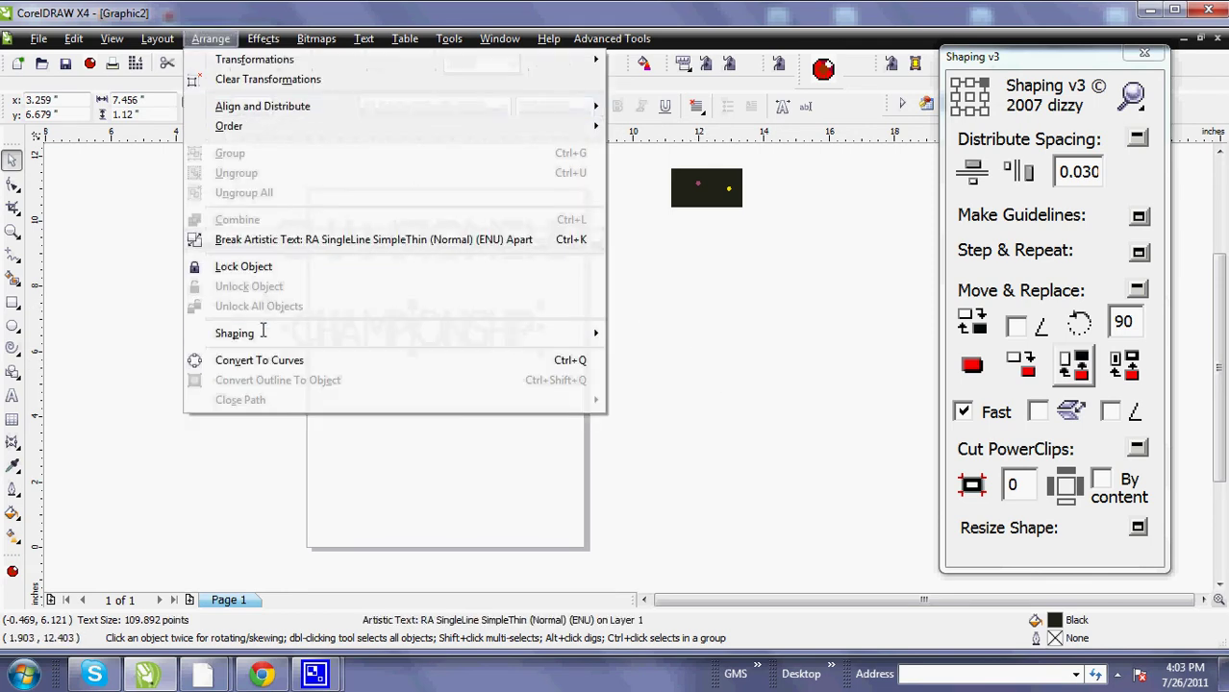
click(253, 361)
Step: Ungroup and combine the lower CHAMPIONSHIP's curves, breaking the result apart into individual dots
click(210, 39)
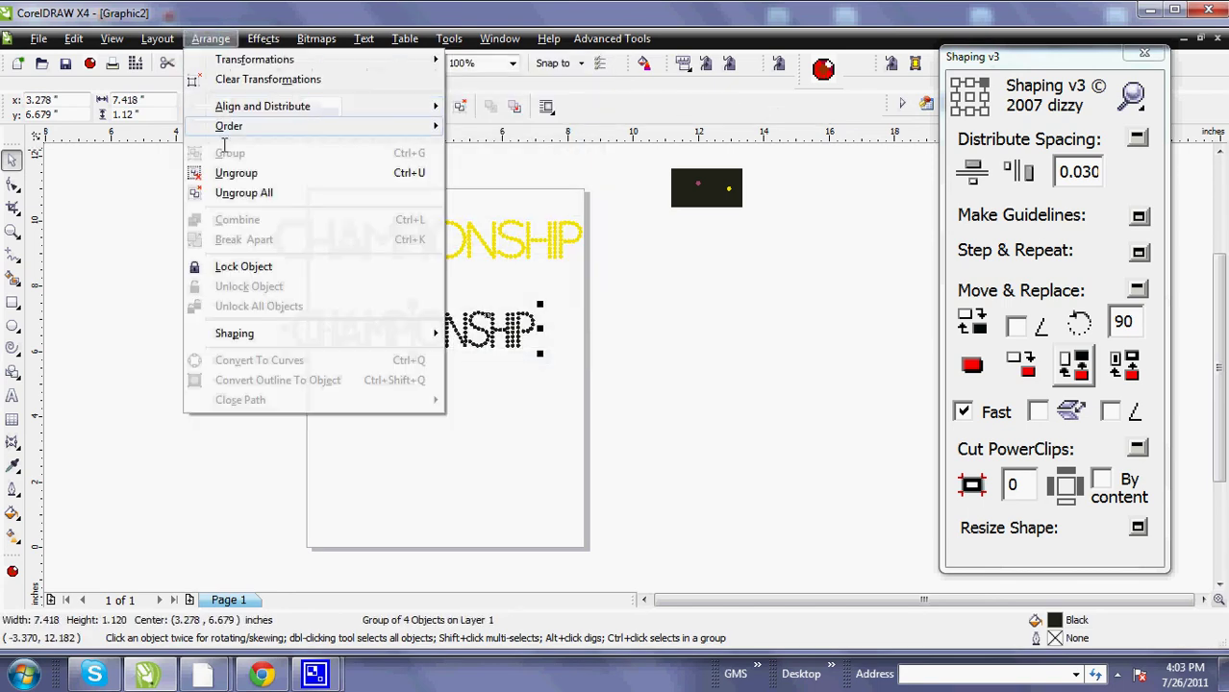
click(226, 173)
click(211, 38)
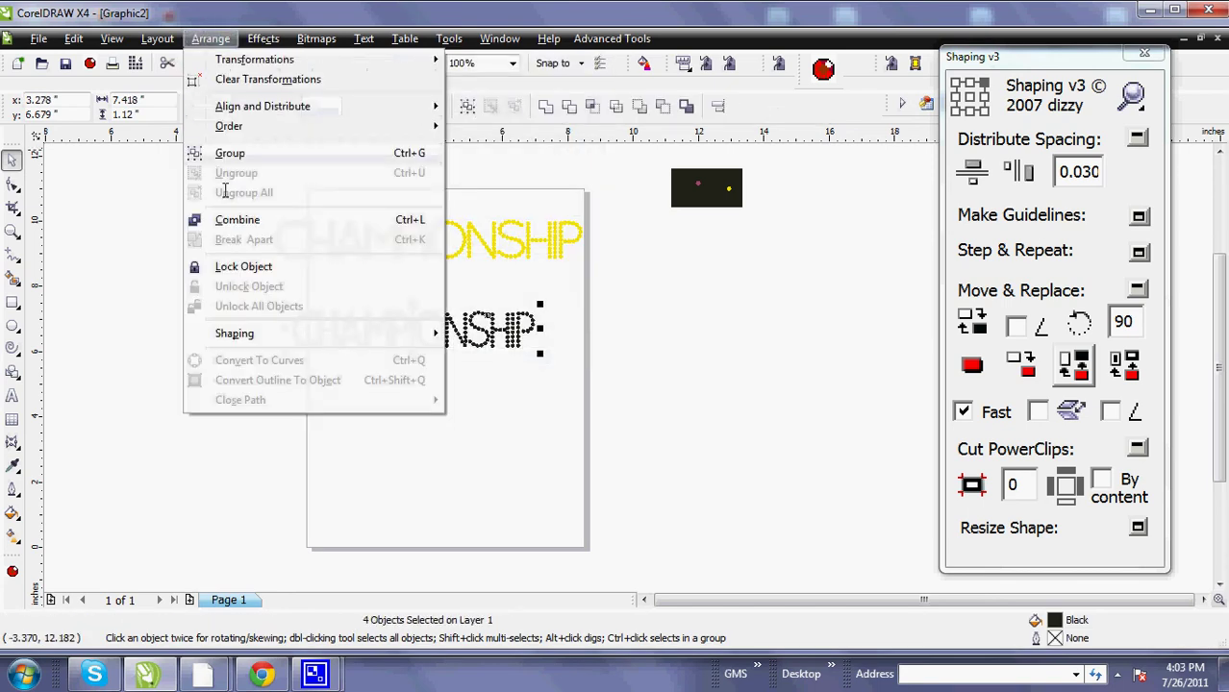
click(231, 219)
click(210, 38)
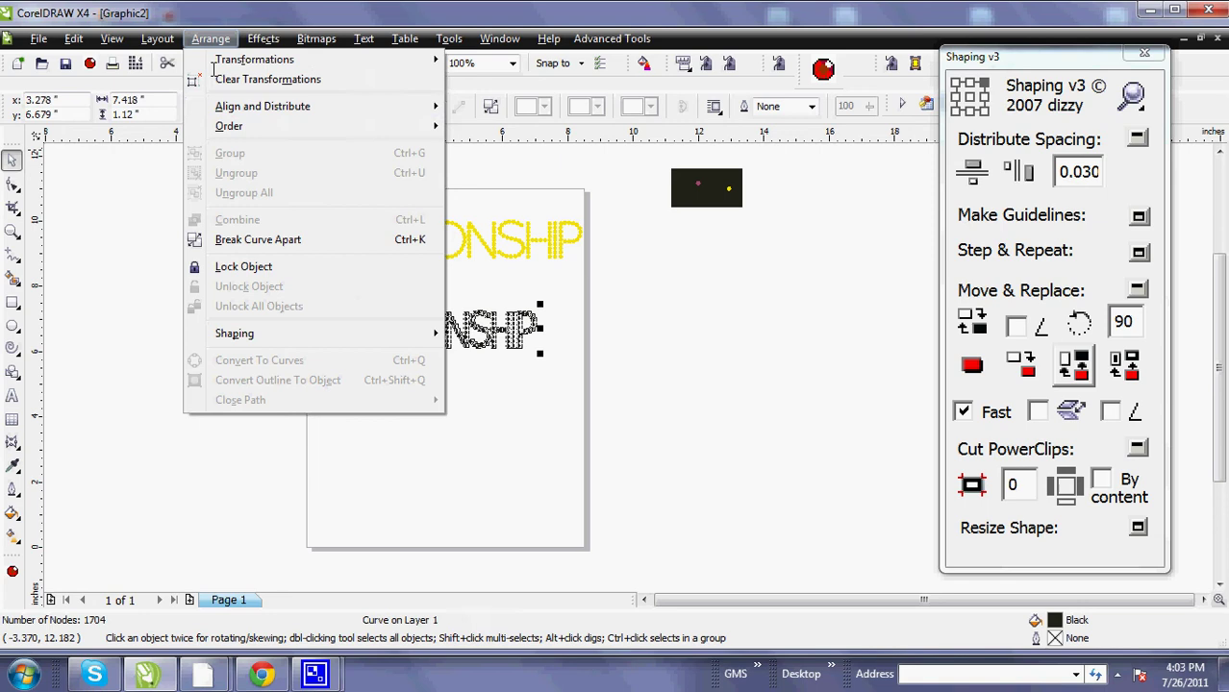
click(231, 240)
click(222, 336)
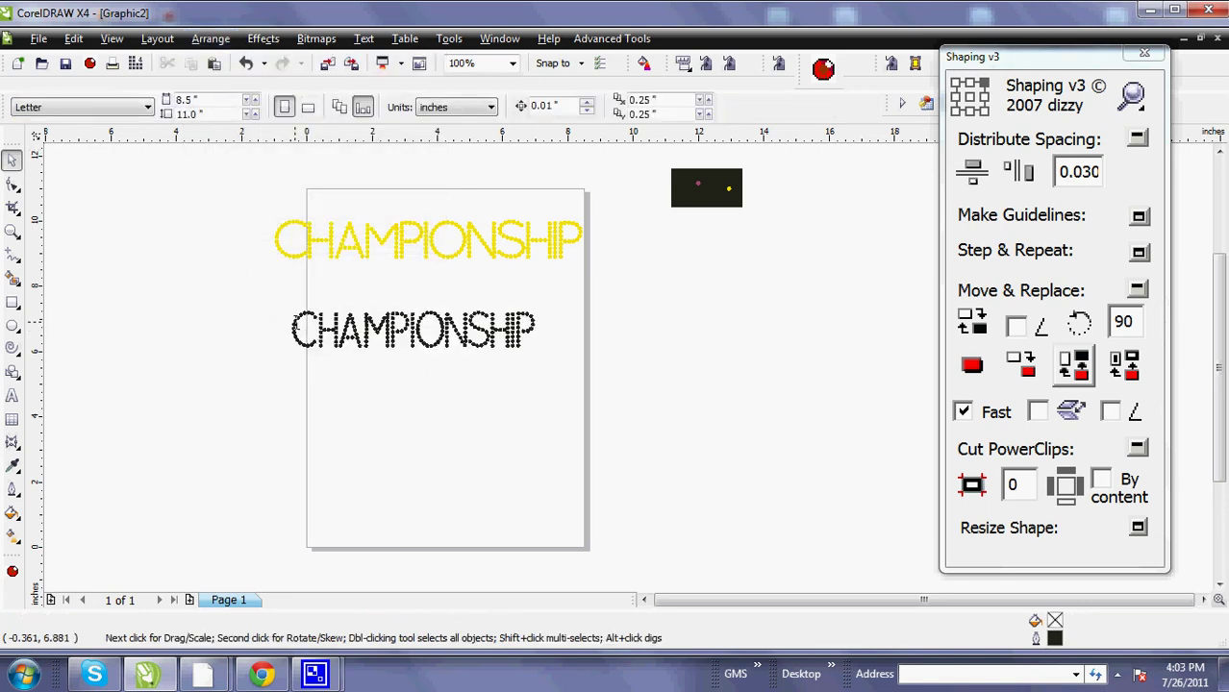
Step: Replace every dot of the lower CHAMPIONSHIP with the yellow dot from the black rectangle, using Shaping v3's Move & Replace
click(729, 189)
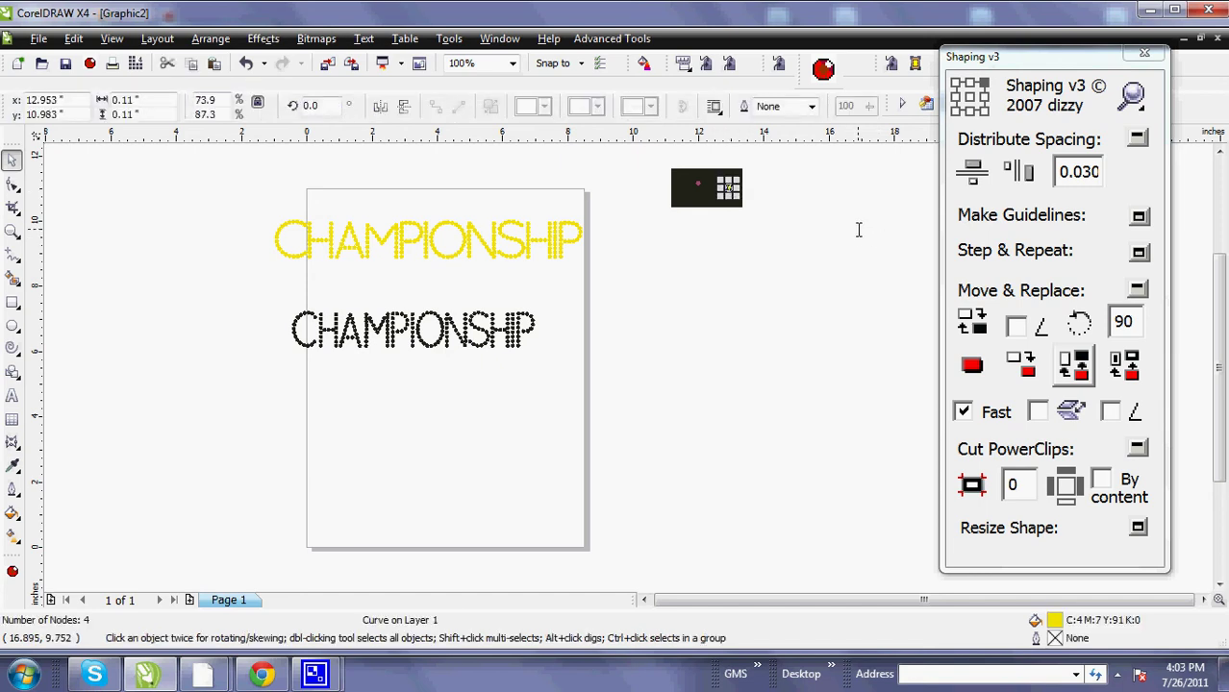
click(971, 364)
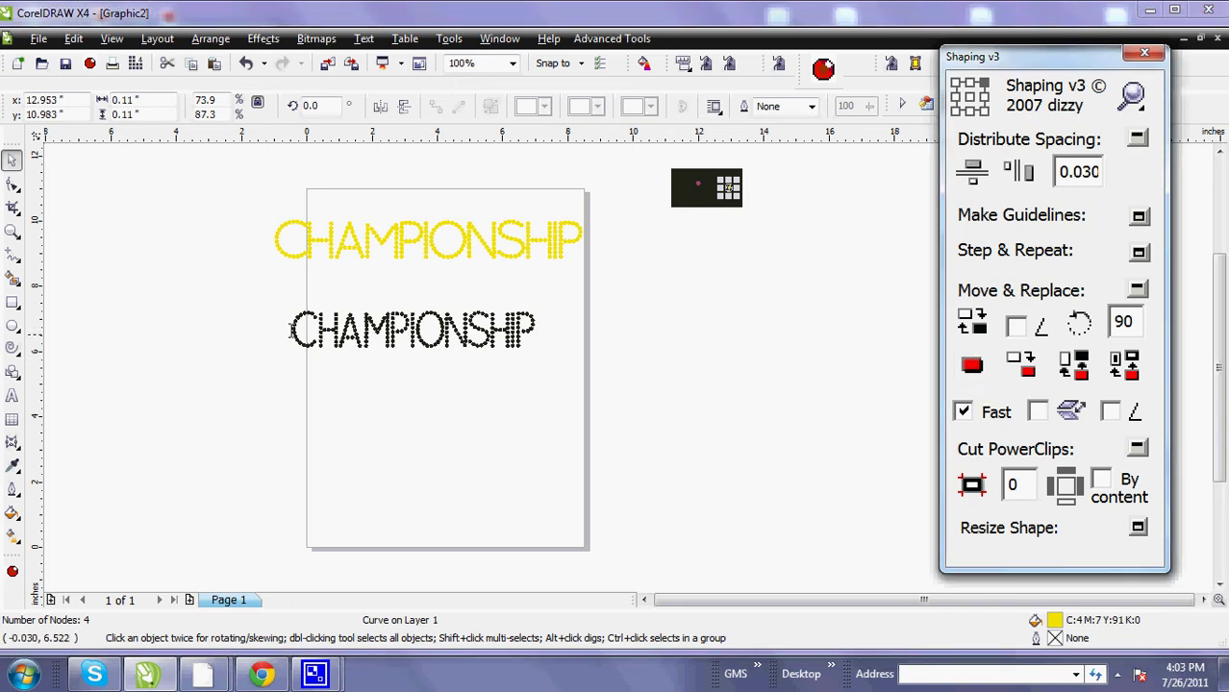
click(292, 330)
drag(642, 381, 661, 386)
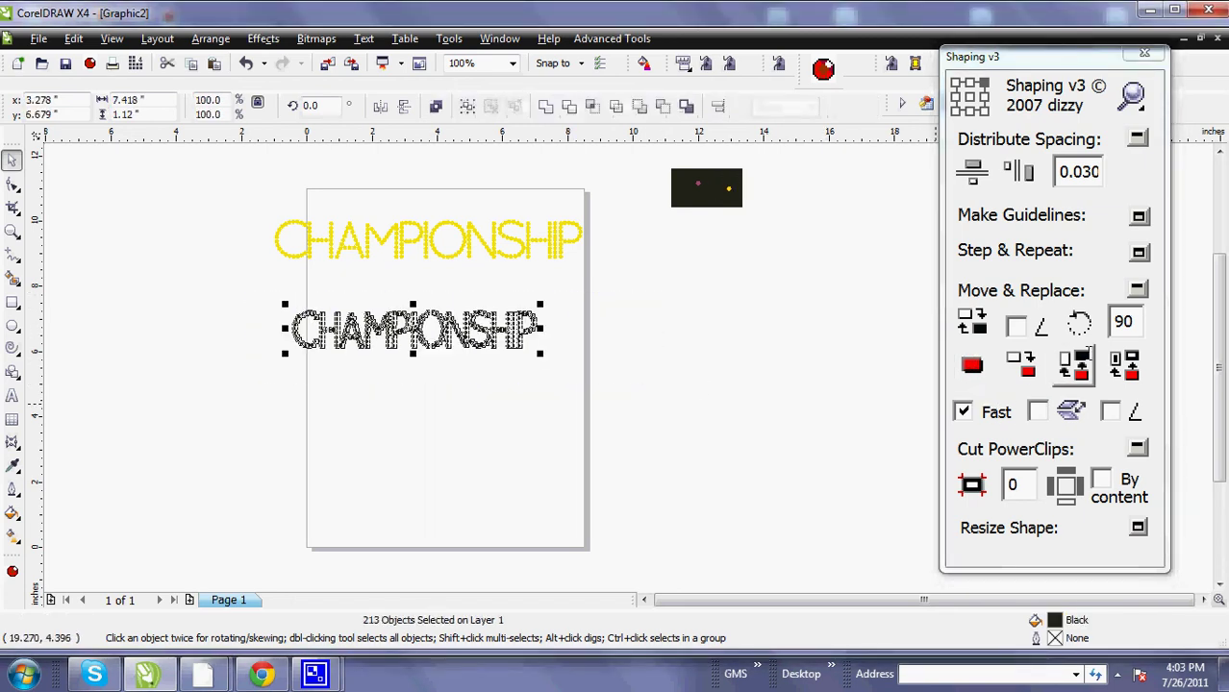
click(1082, 362)
click(655, 431)
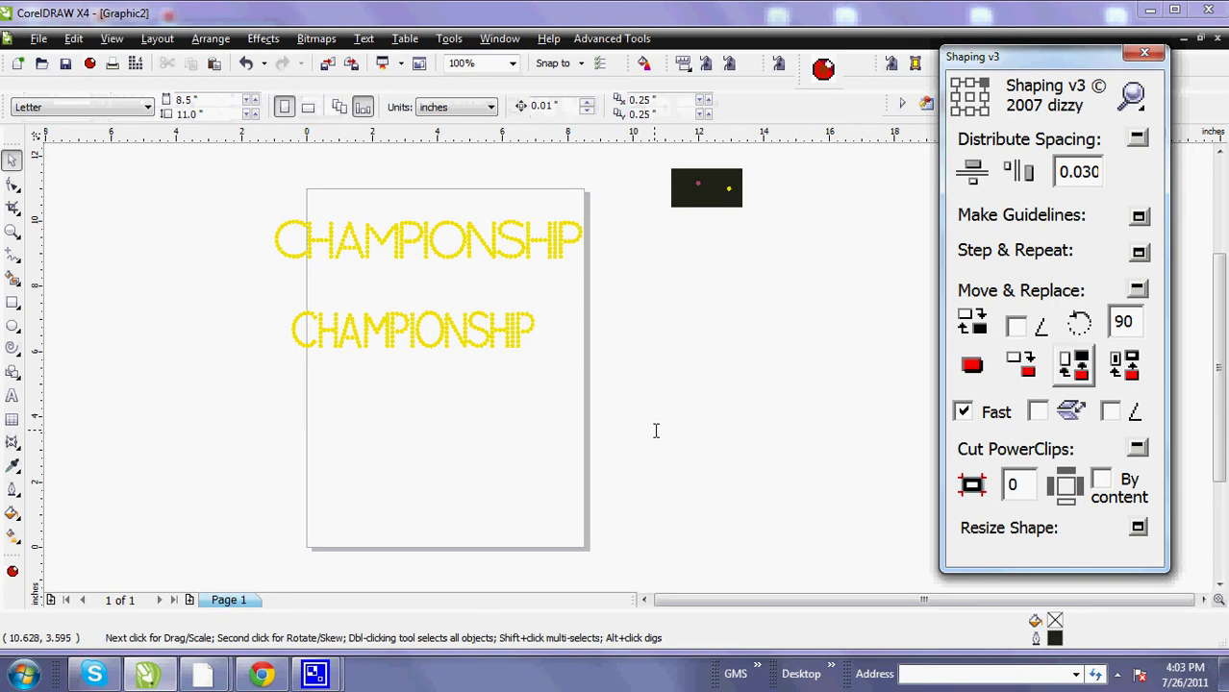
Step: Close the Shaping v3 macro and check the lower CHAMPIONSHIP's yellow dots for overlaps
key(z)
drag(338, 305, 502, 438)
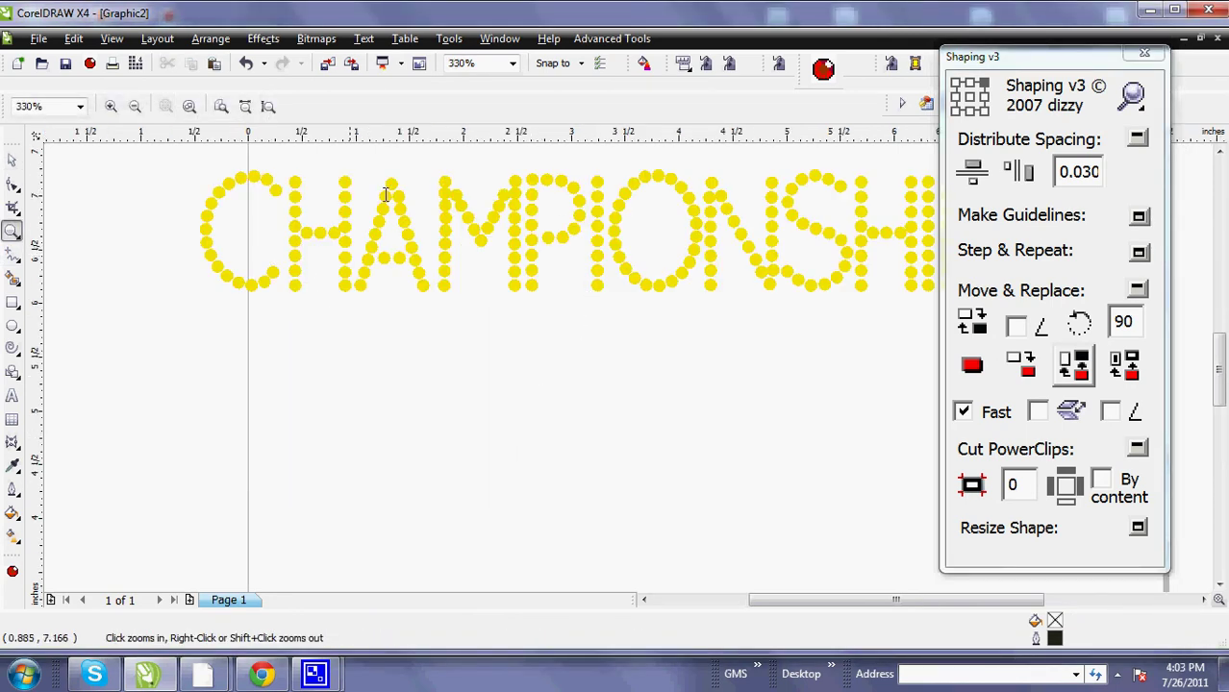
click(538, 284)
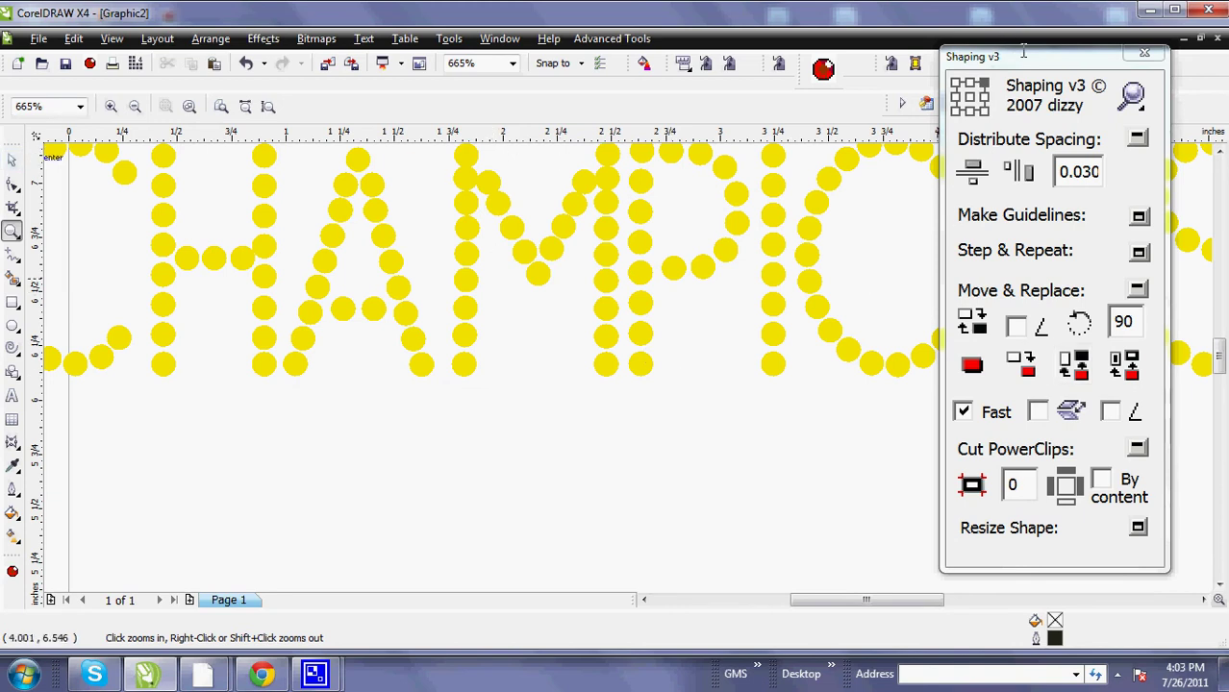
click(1144, 53)
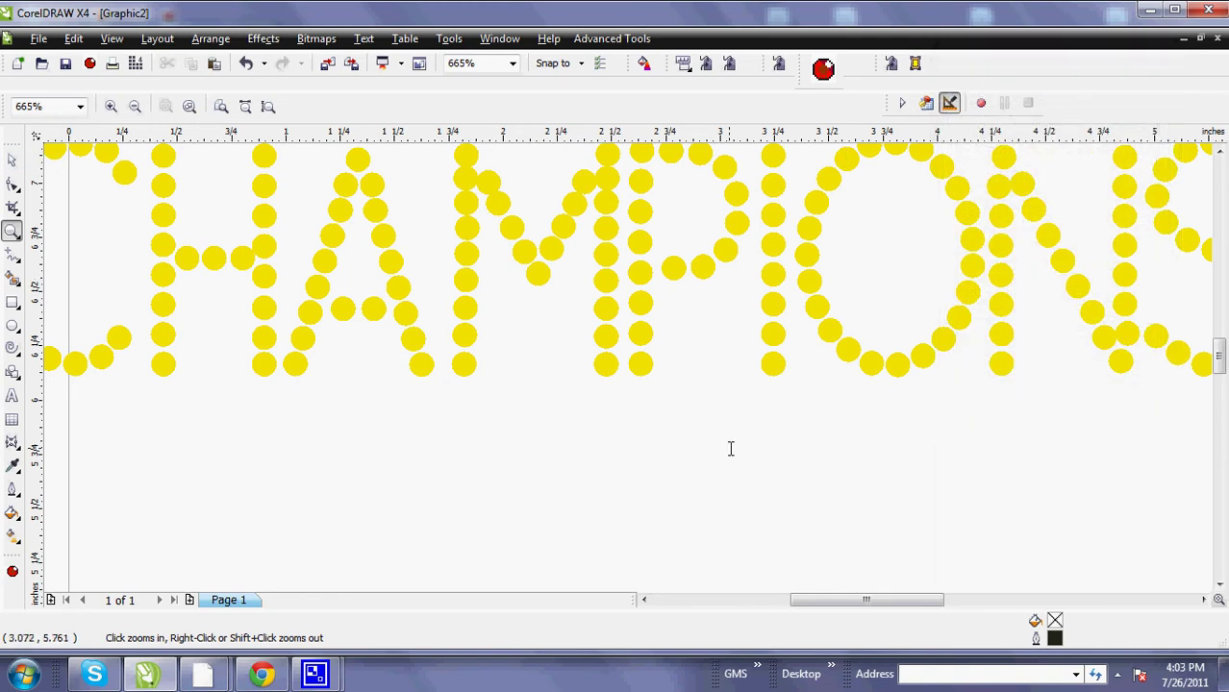
scroll(1220, 358, up, 1)
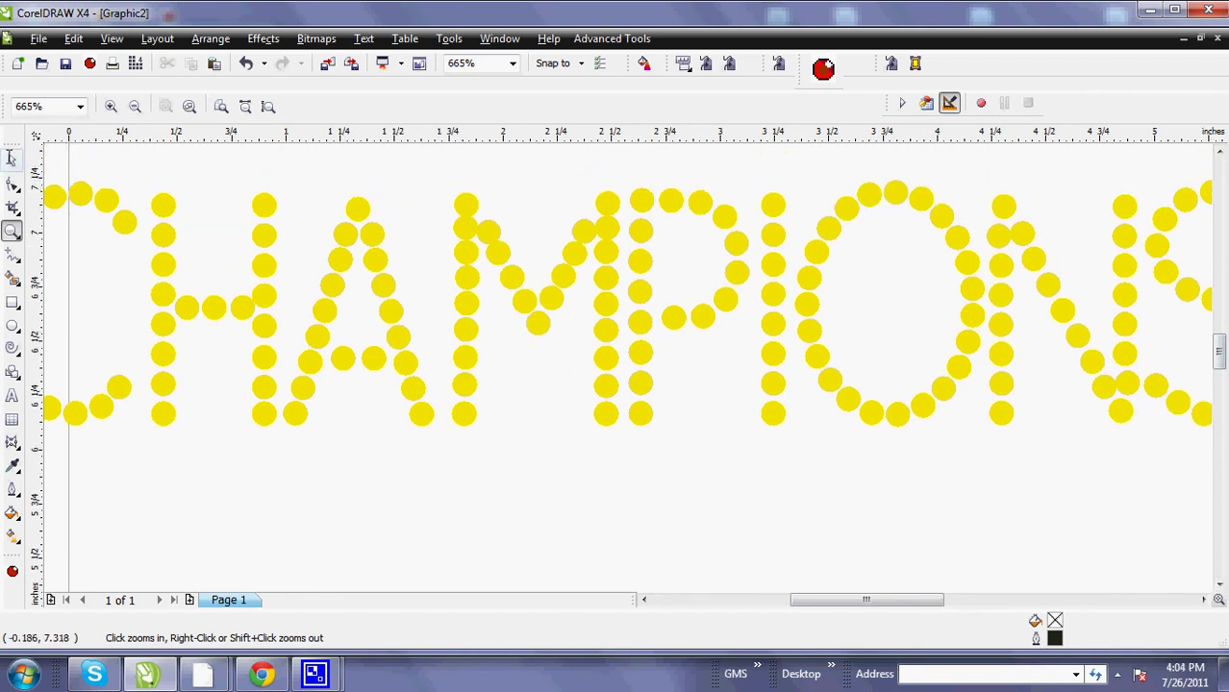
Step: Move the top dot of the lower M's left diagonal slightly up and right, clear of its neighbouring dots
click(12, 159)
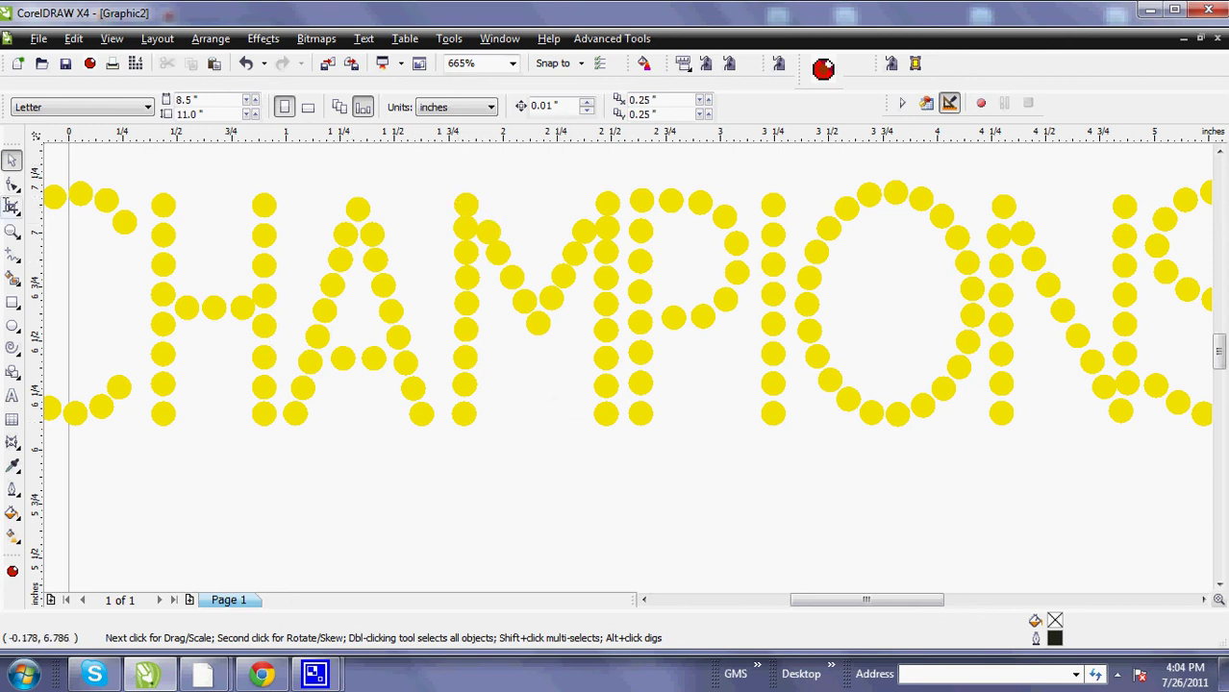
click(12, 231)
drag(343, 189, 656, 399)
click(12, 159)
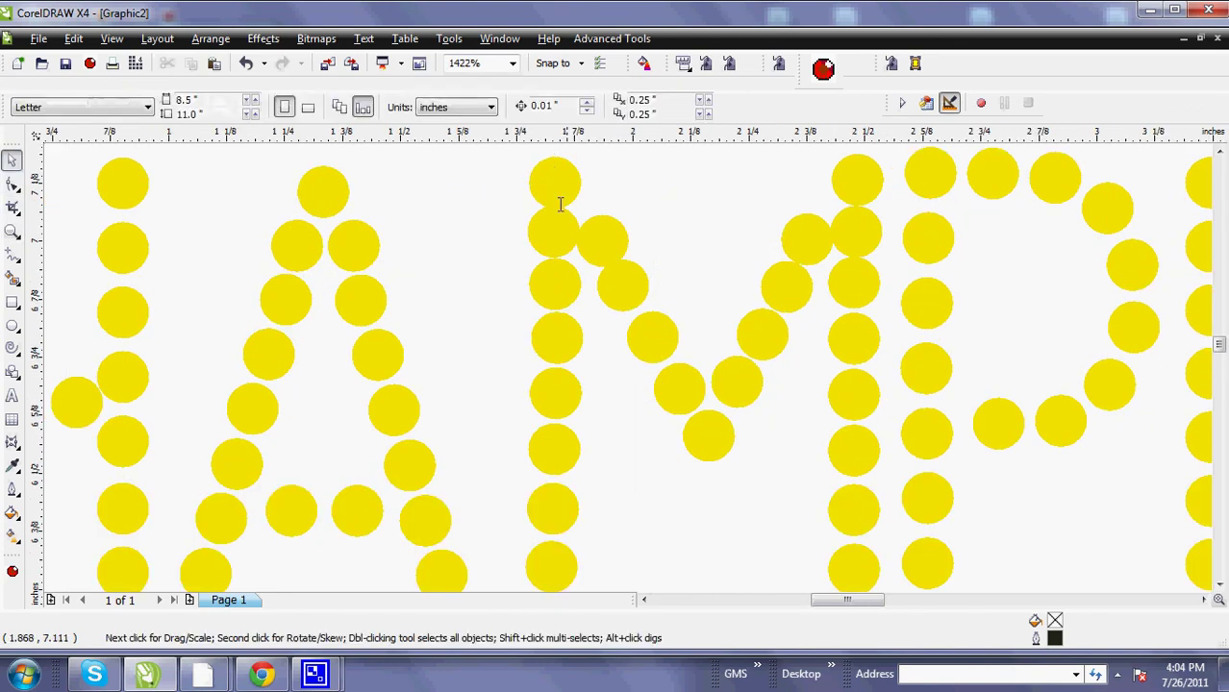
click(601, 237)
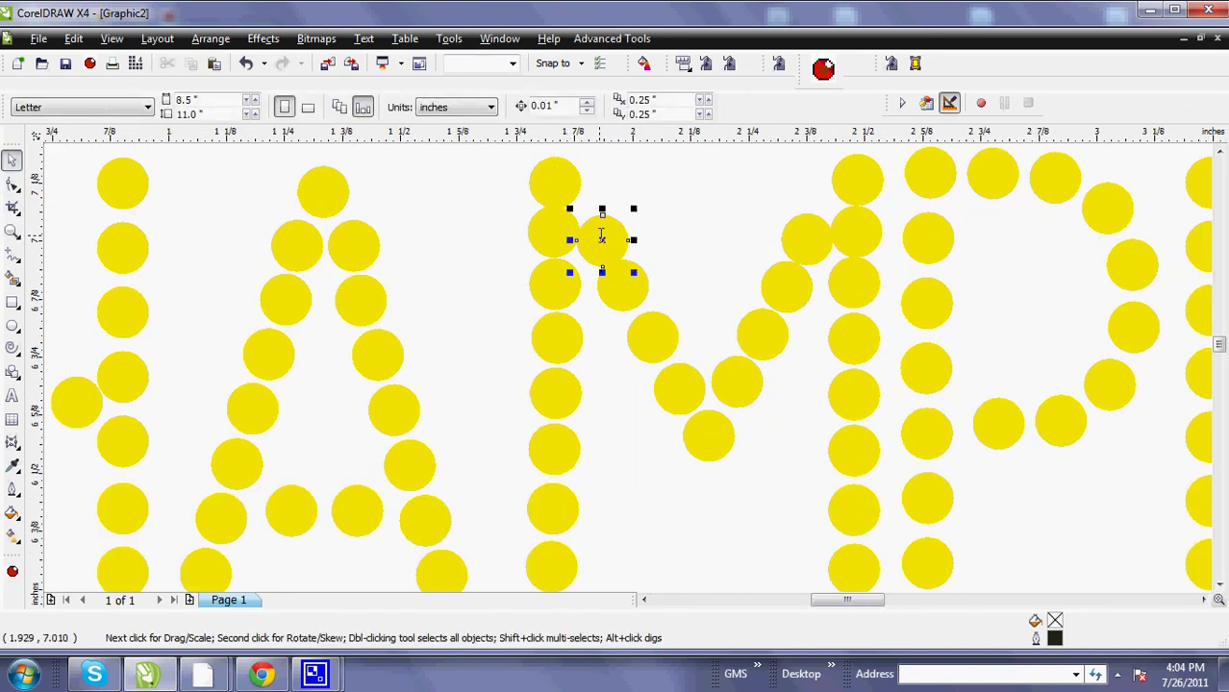
drag(602, 241, 607, 228)
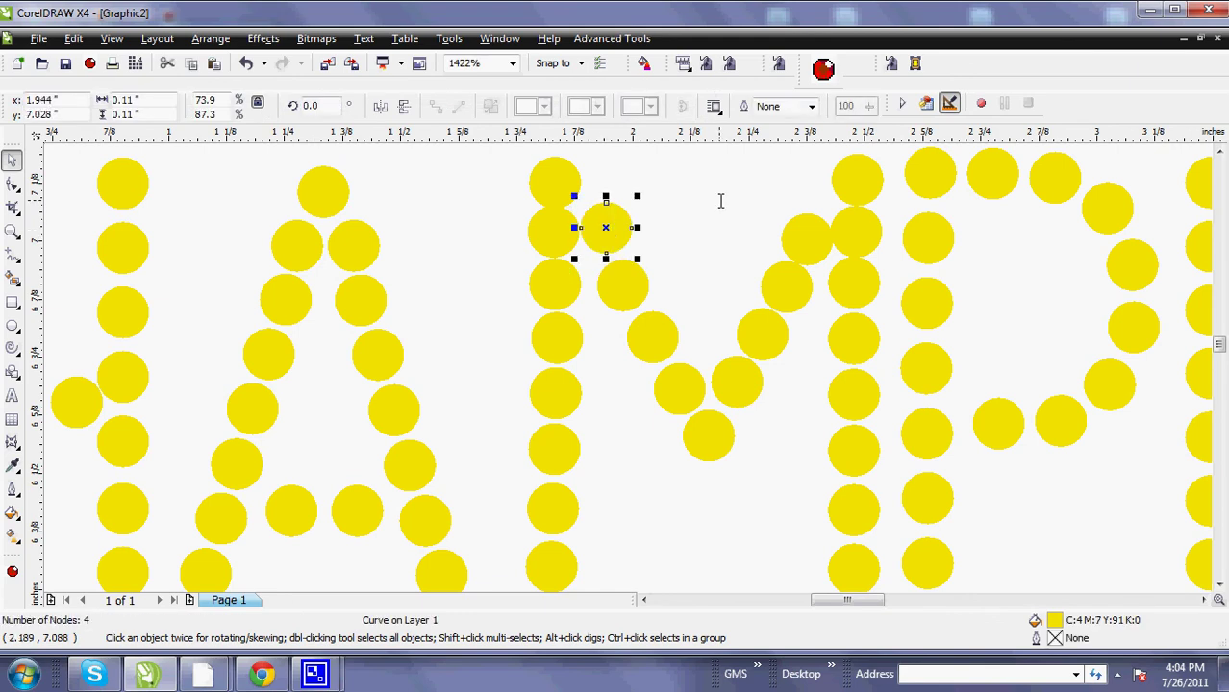
Step: Nudge the top two dots of the M's right diagonal upward to separate them from the neighbouring dots
click(808, 233)
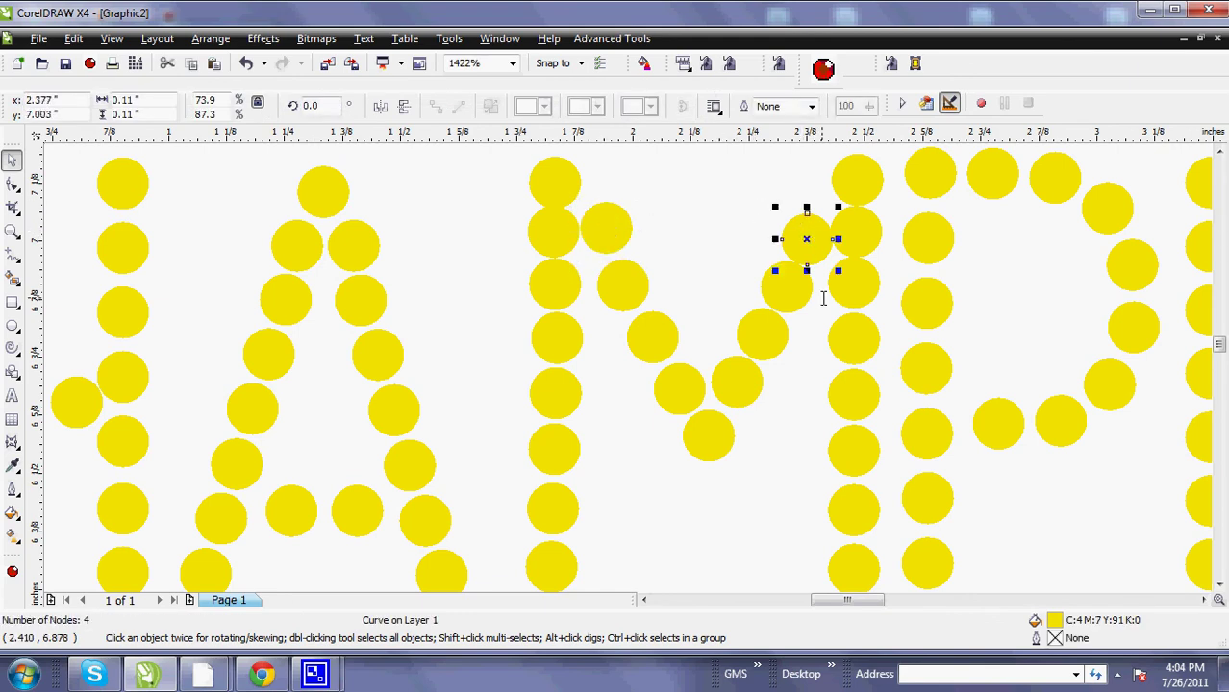
key(Up)
key(Up)
click(785, 388)
click(792, 286)
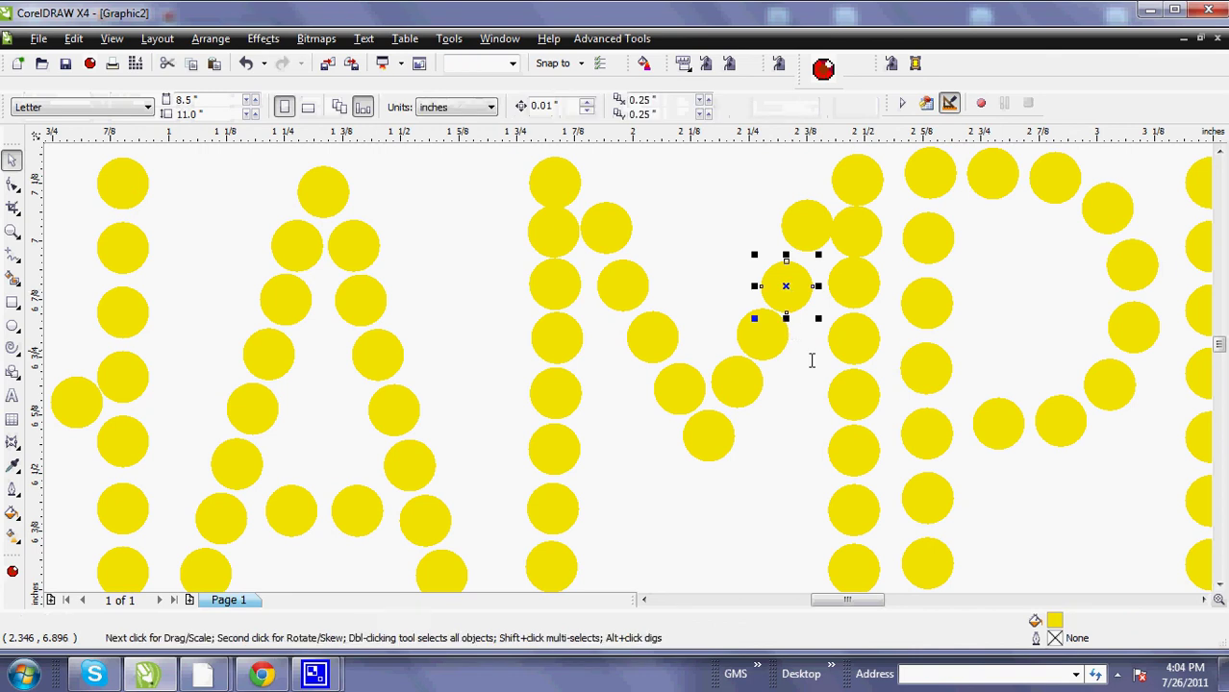
key(Up)
click(812, 382)
Step: Nudge the second, third and fourth dots of the M's right stem slightly to the right
click(856, 231)
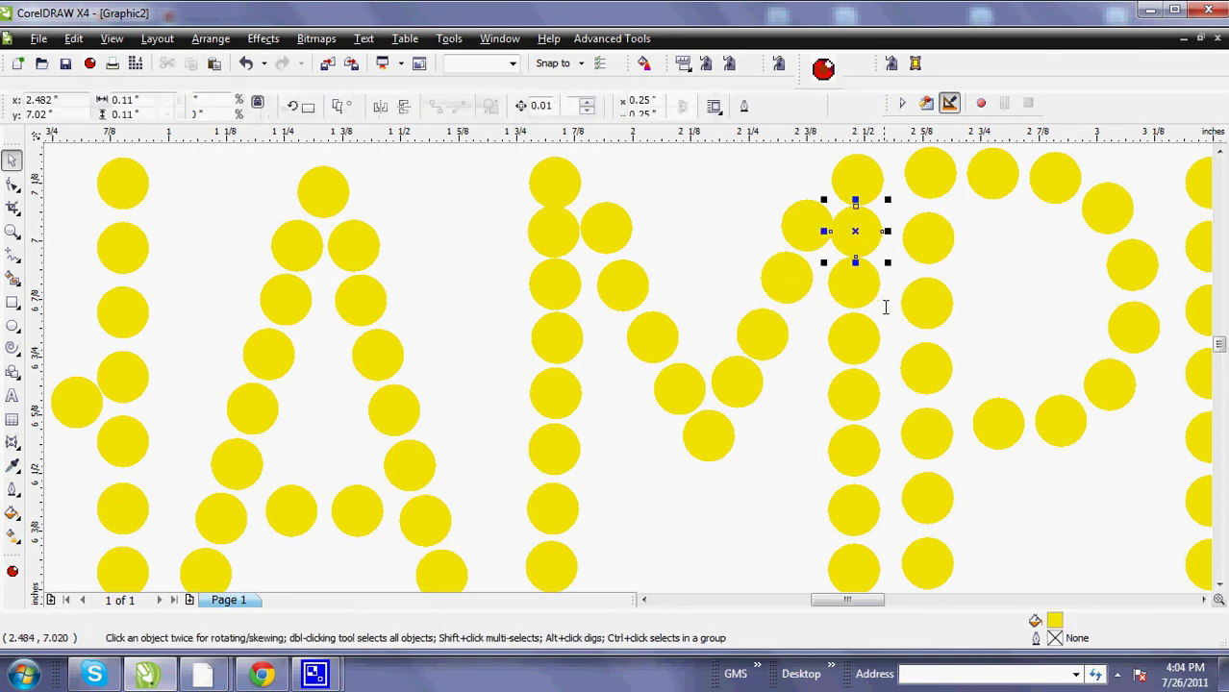
key(Right)
click(859, 277)
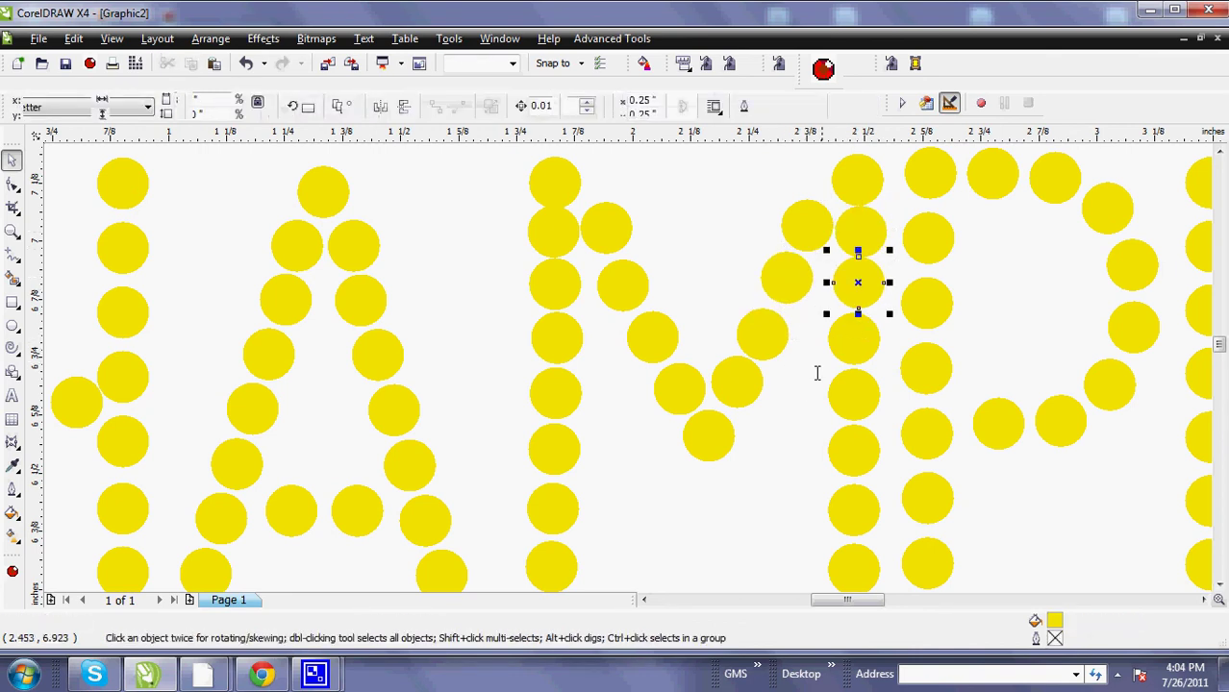
click(866, 328)
Step: Nudge the third through sixth dots of the M's right stem slightly down to even out their spacing
click(858, 288)
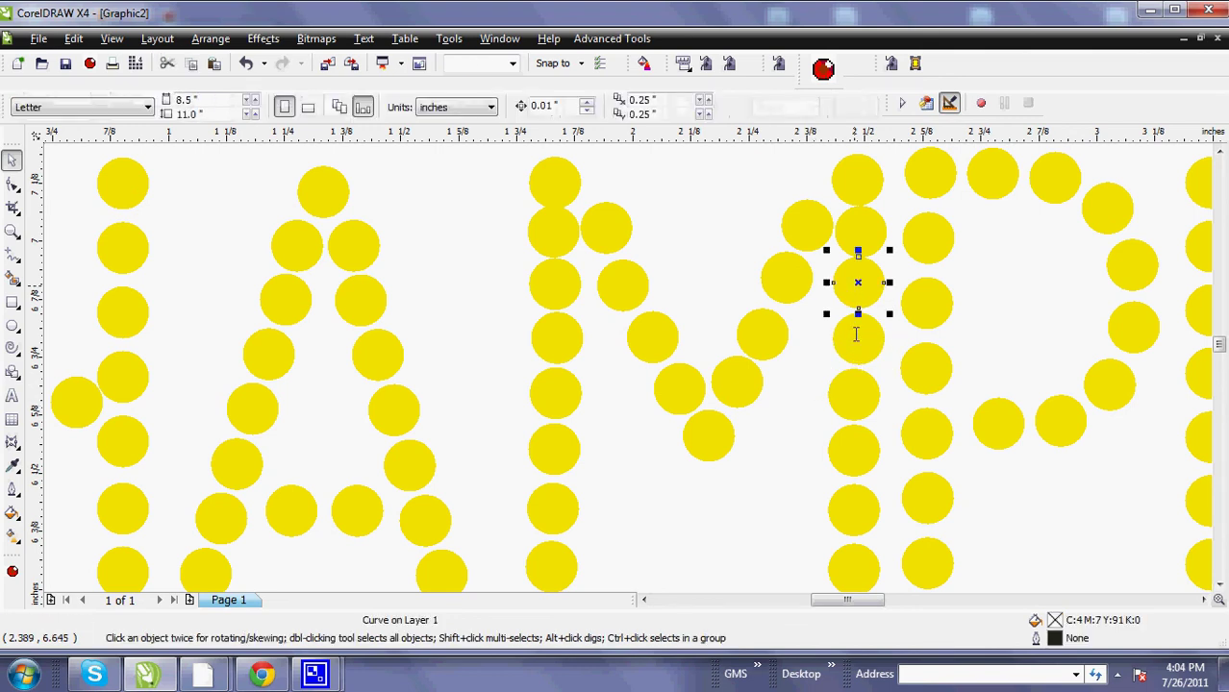
click(778, 417)
click(857, 346)
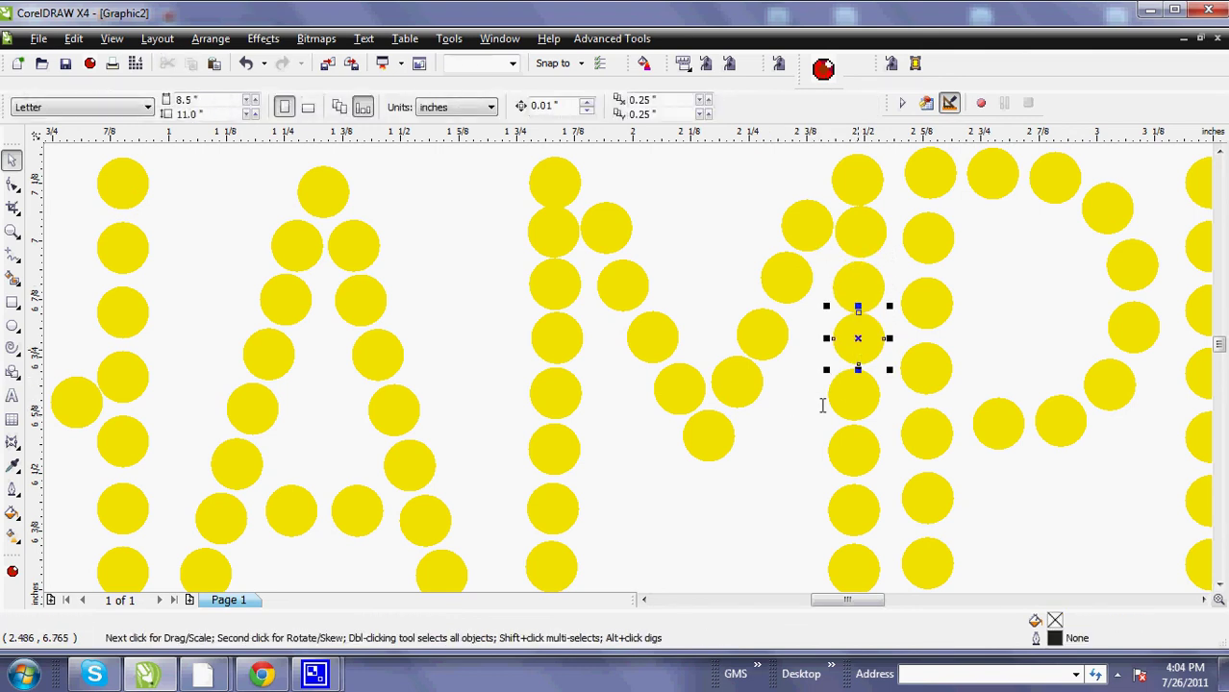
click(820, 411)
click(857, 331)
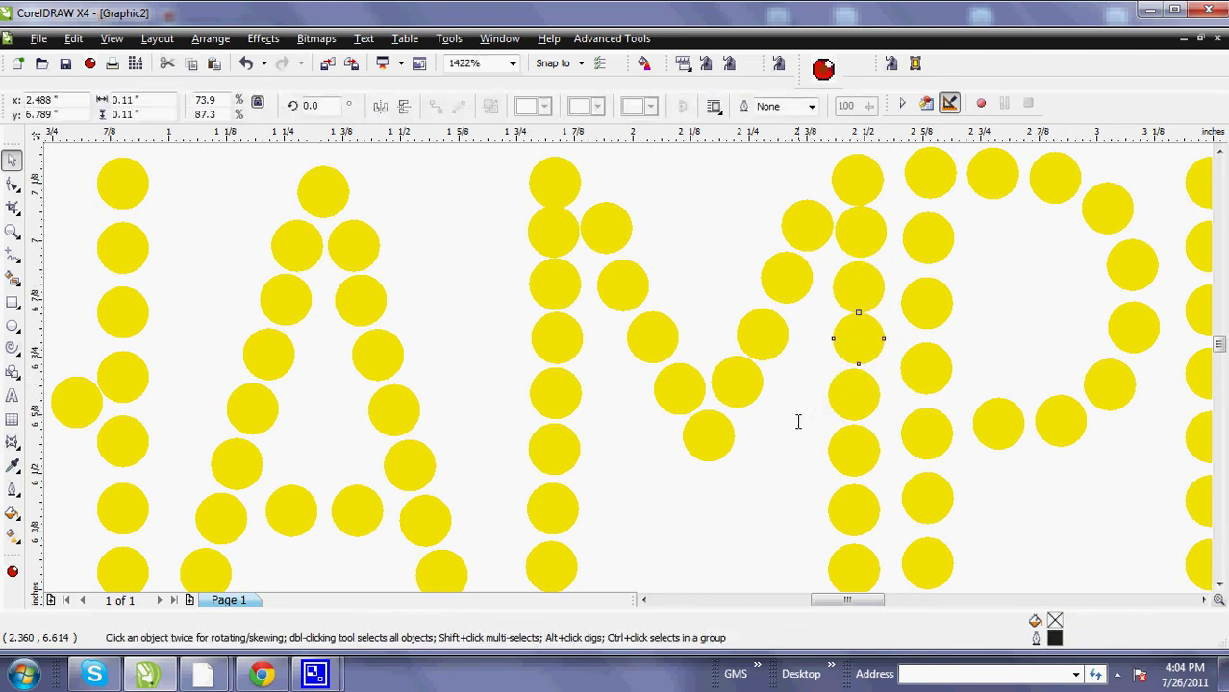
click(850, 262)
click(850, 392)
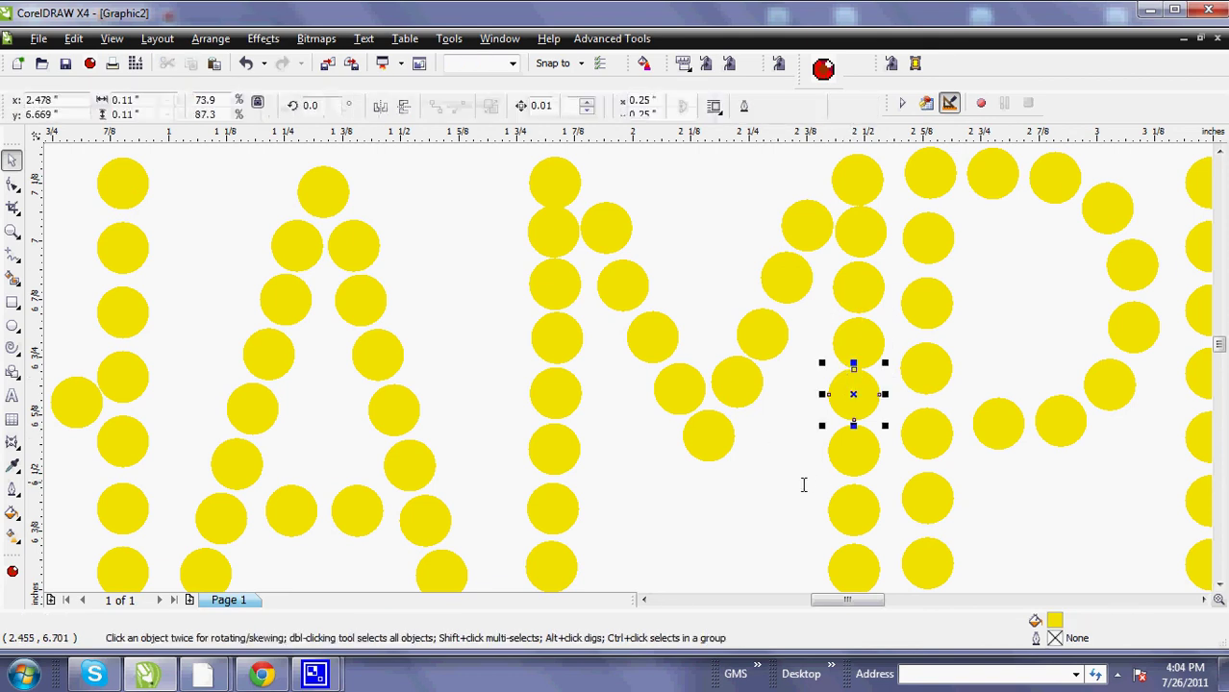
click(829, 469)
click(870, 446)
click(771, 497)
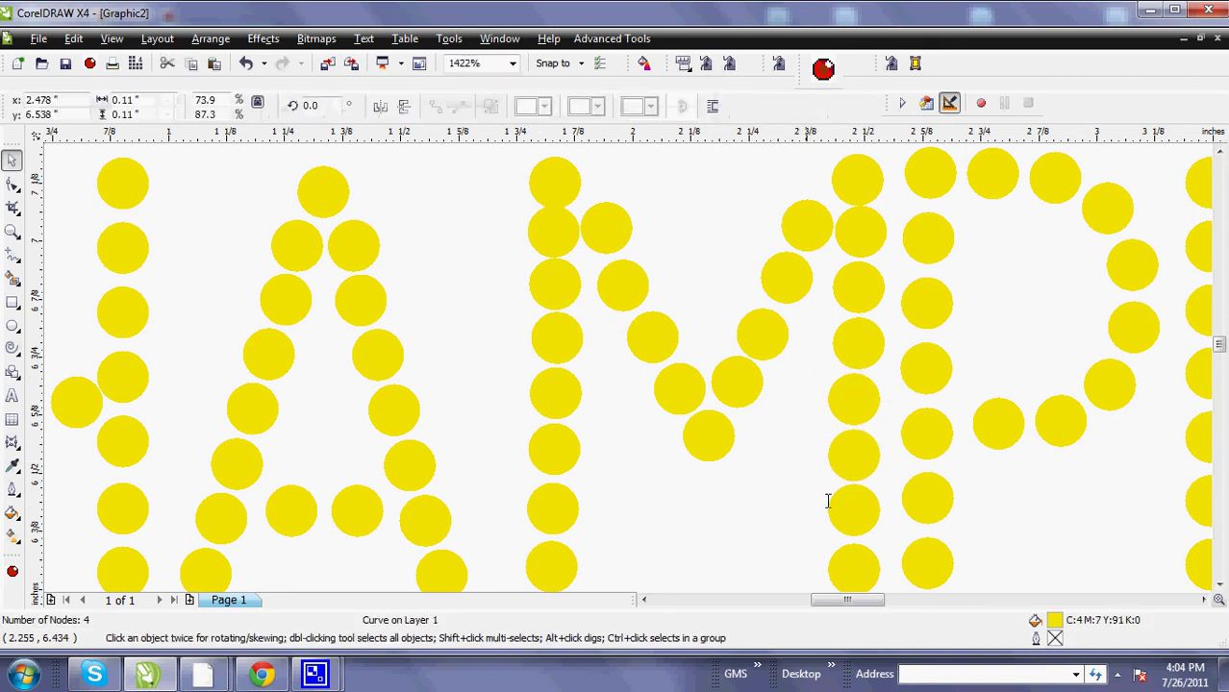
Step: Nudge the seventh dot of the M's right stem slightly down and the top dots of both M stems slightly up
click(835, 504)
click(767, 528)
click(854, 185)
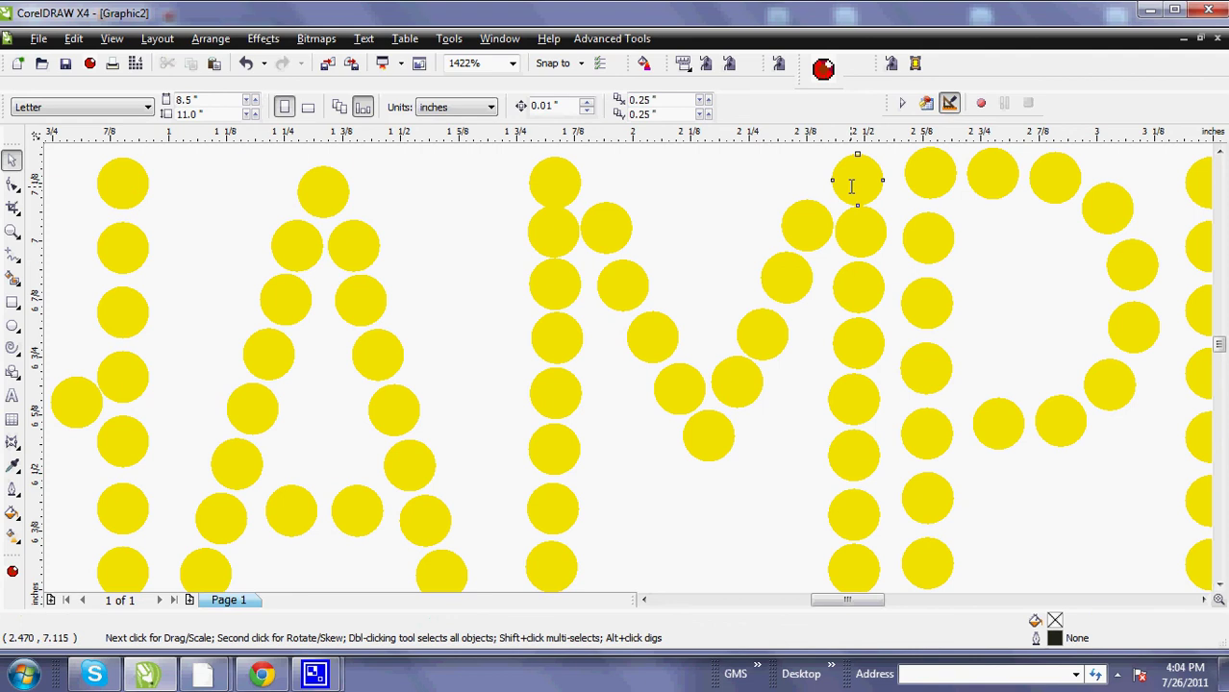
click(824, 364)
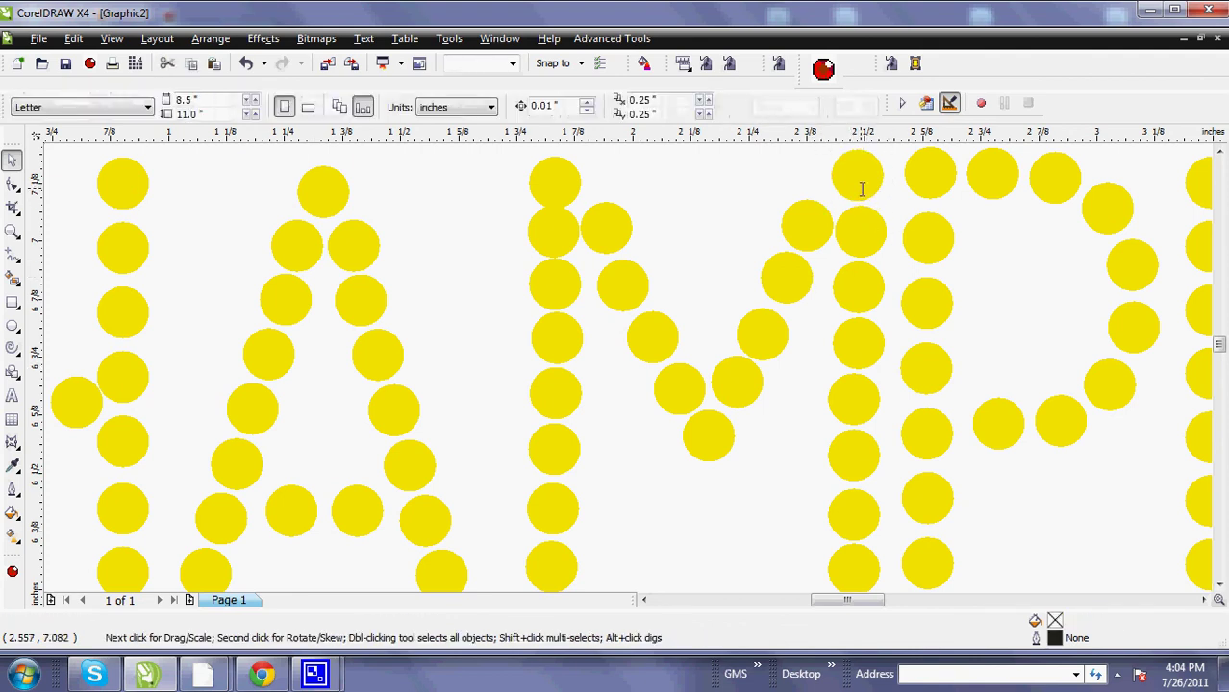
click(551, 181)
click(519, 264)
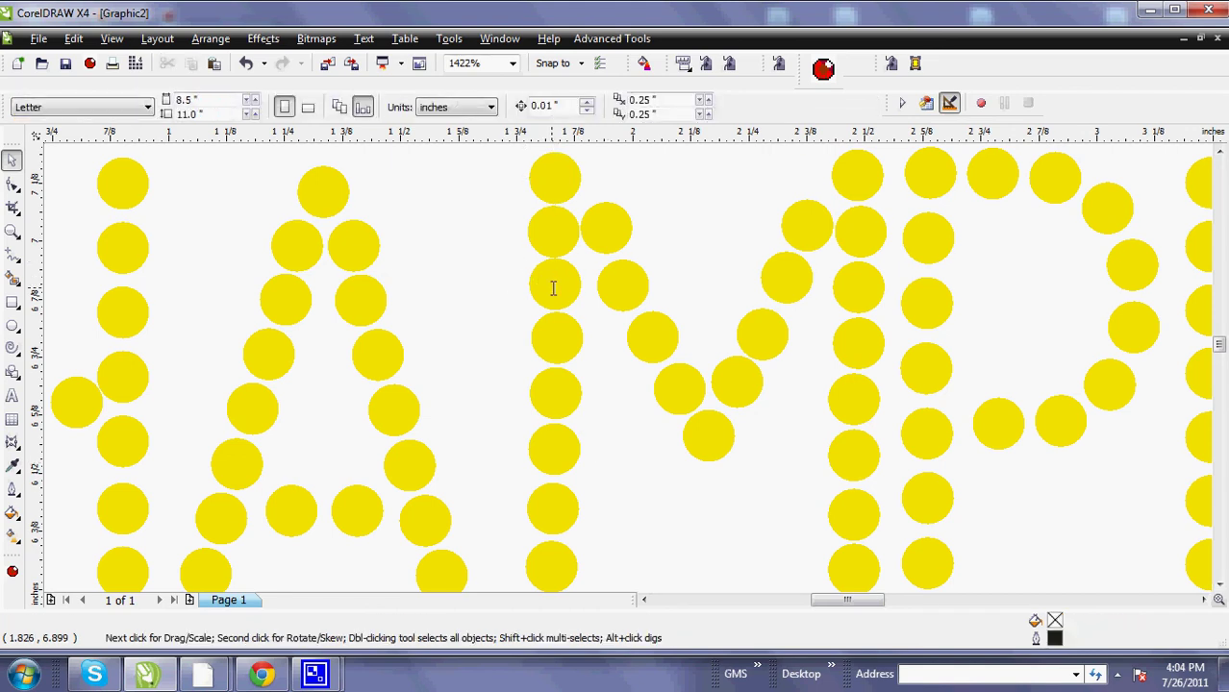
Step: Select all the dots of the whole CHAMPIONSHIP lettering
click(13, 231)
right_click(316, 275)
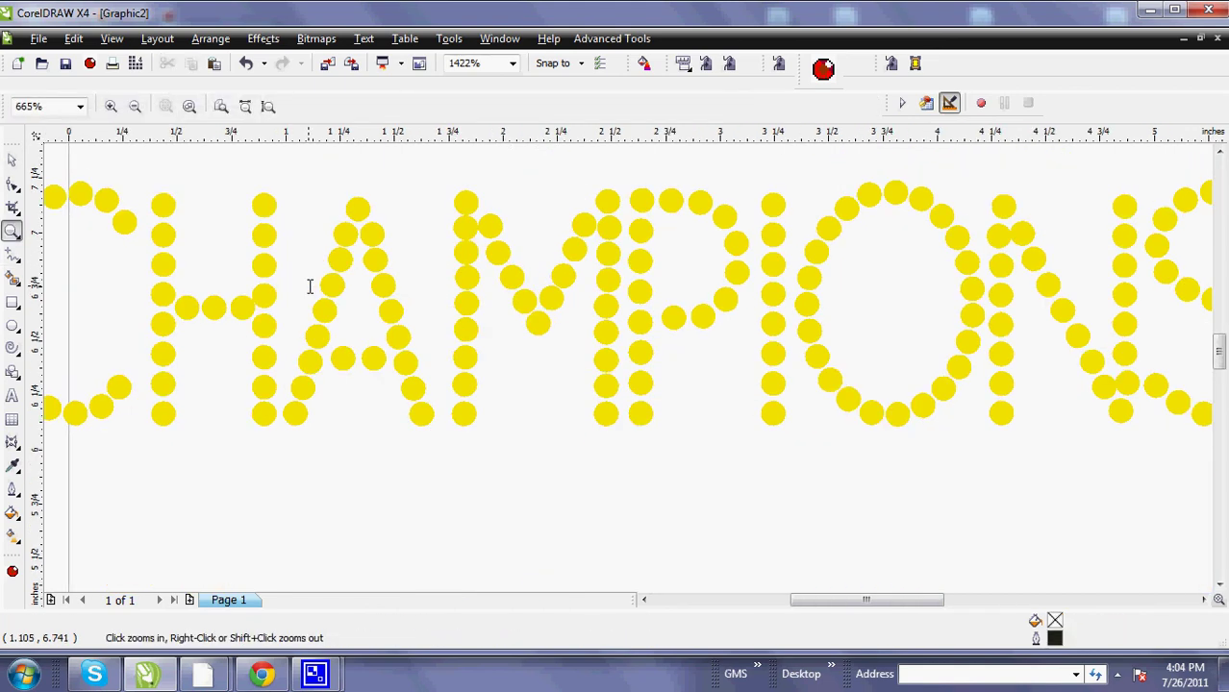
right_click(309, 286)
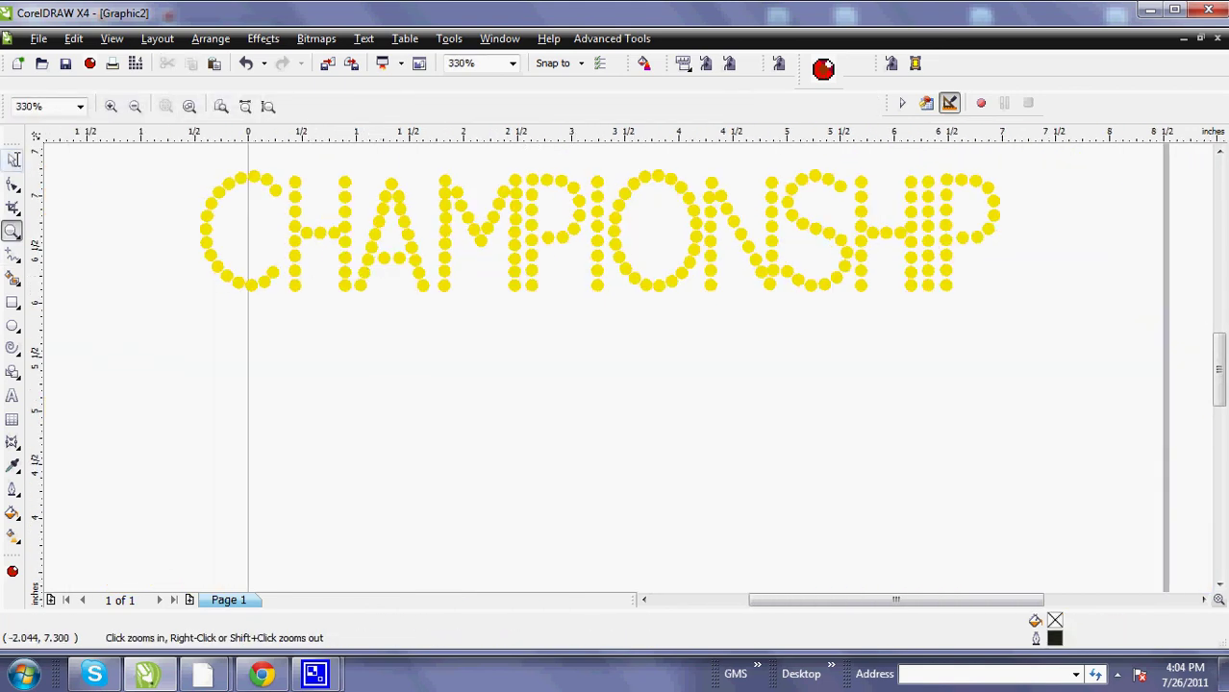
click(12, 160)
drag(165, 164, 1038, 318)
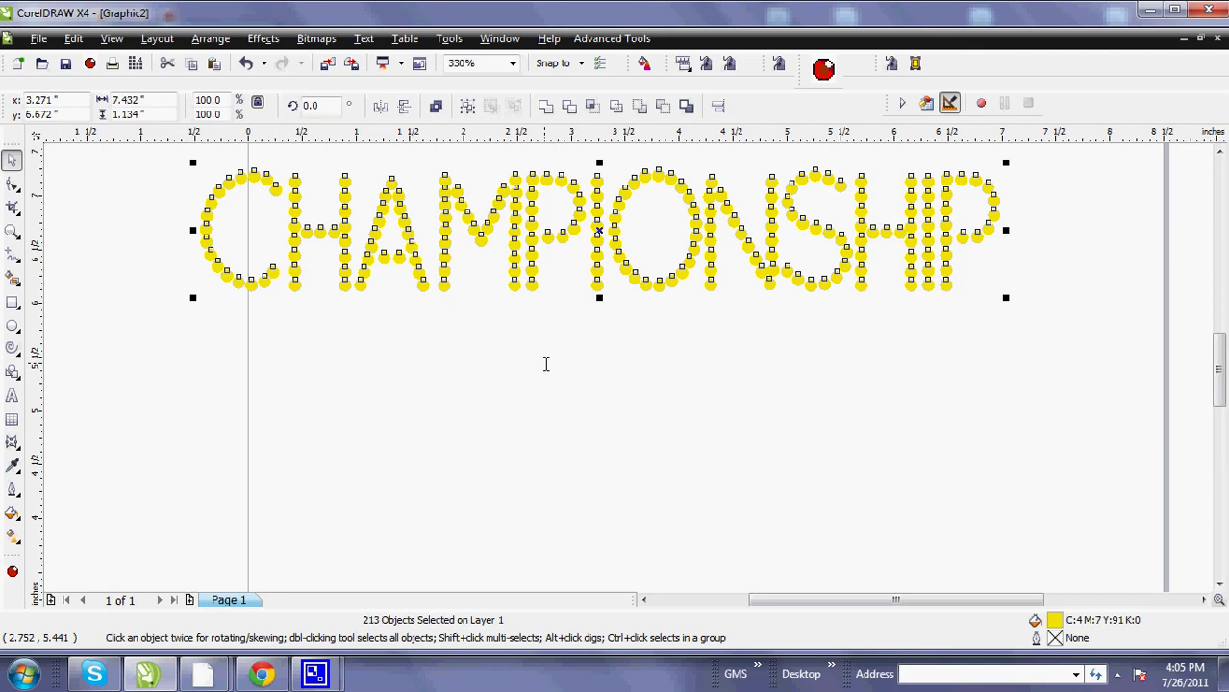
click(317, 673)
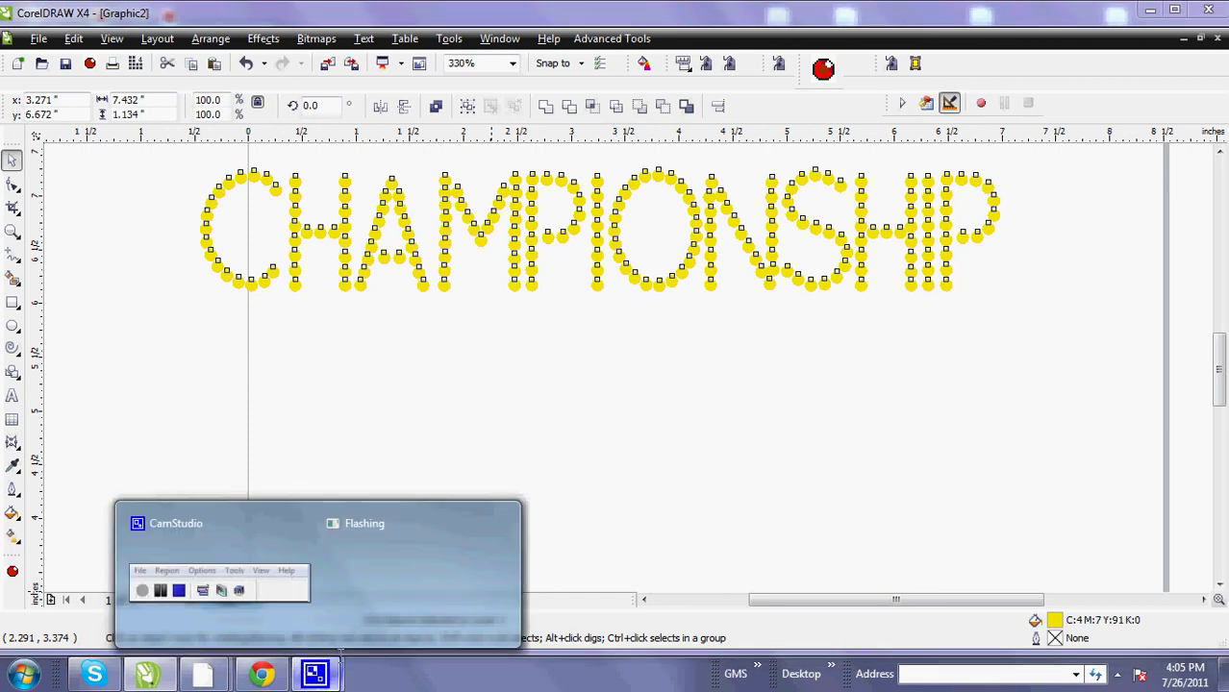
click(171, 578)
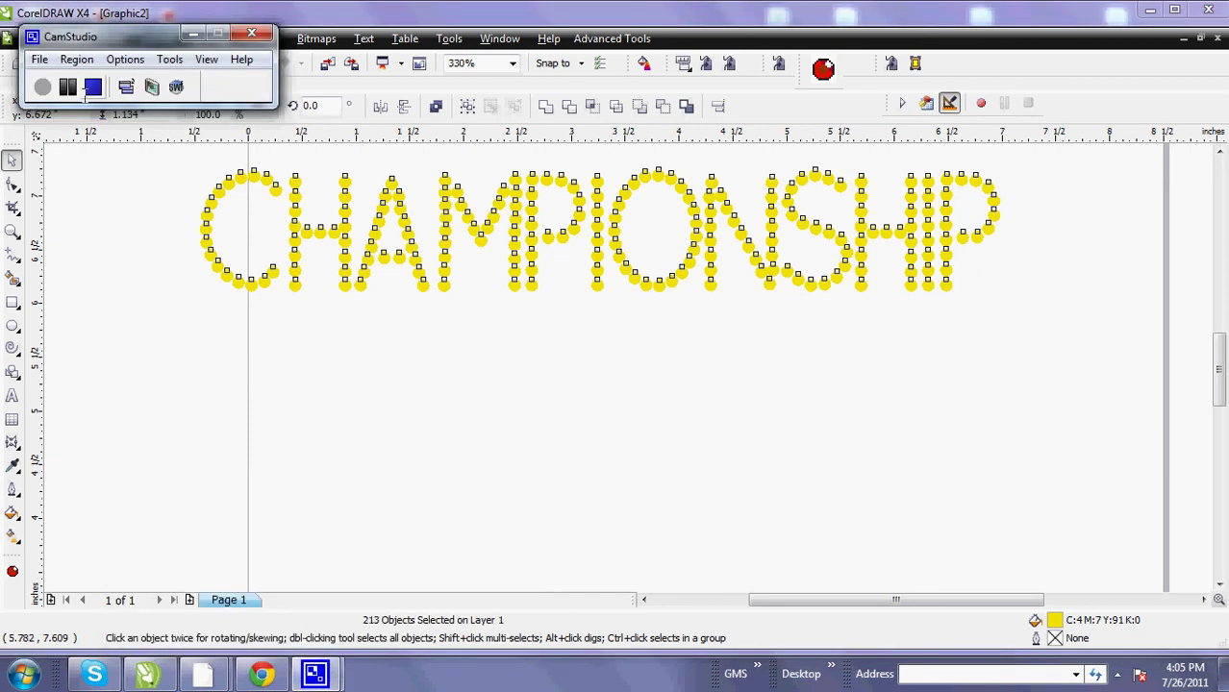